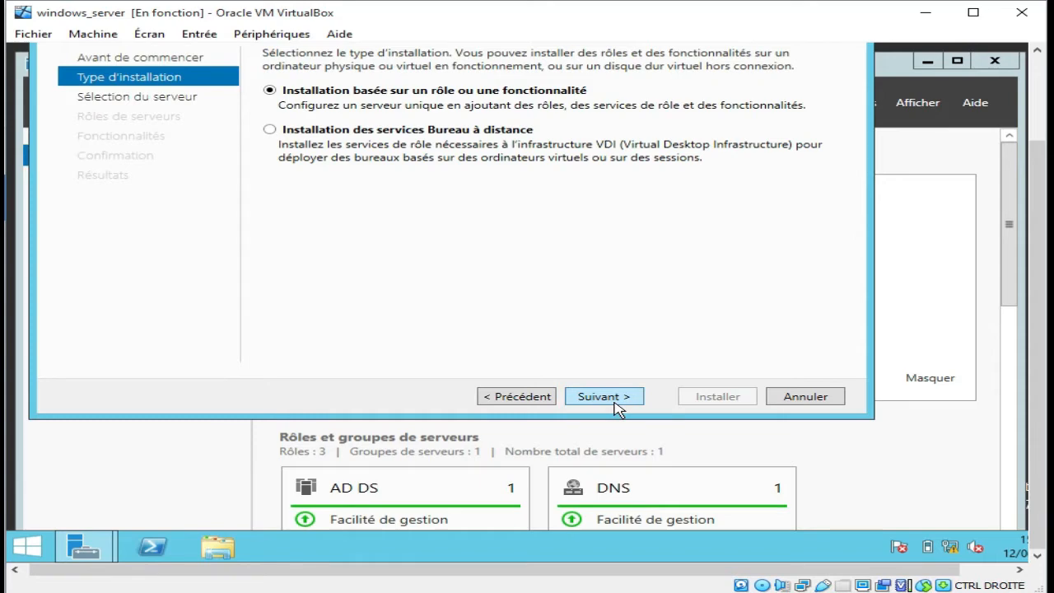
# Choose a role-based installation and select the Serveur Web (IIS) role with its required management tools.
pyautogui.click(625, 403)
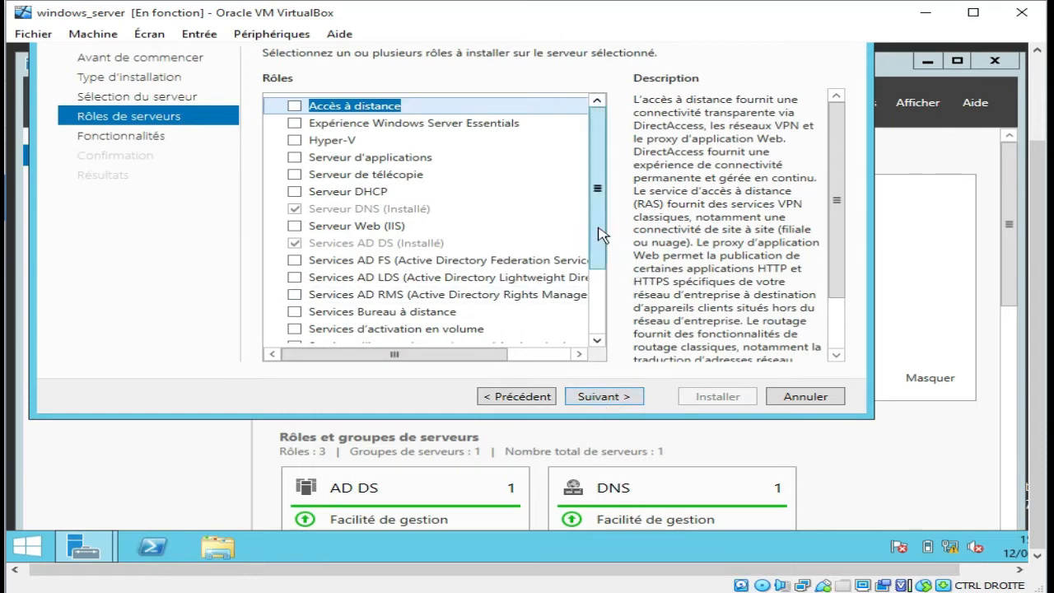
pyautogui.moveTo(597, 220); pyautogui.dragTo(590, 307)
pyautogui.scroll(1, 576, 296)
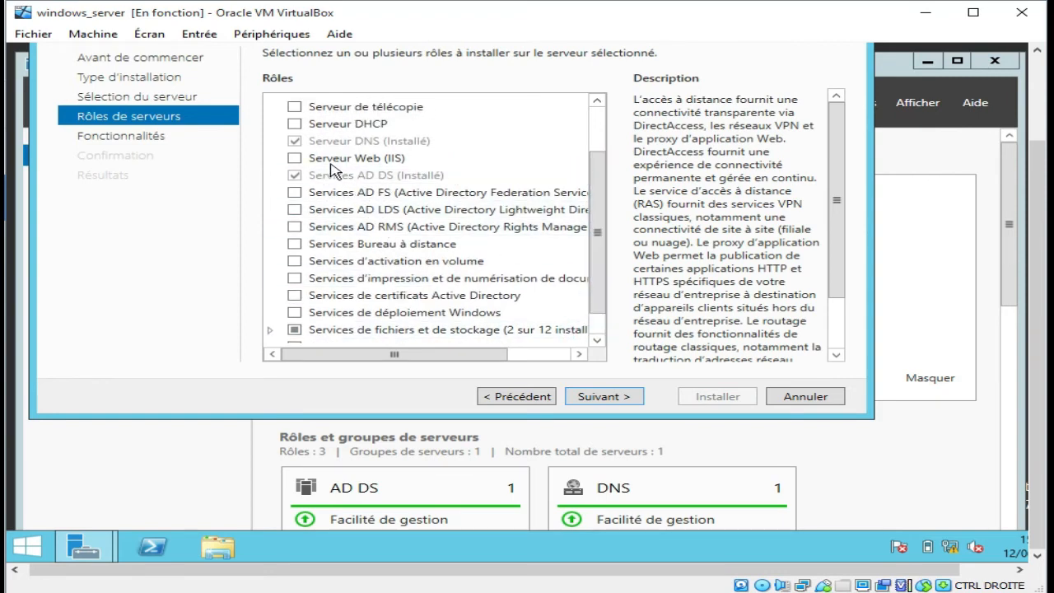
pyautogui.click(293, 160)
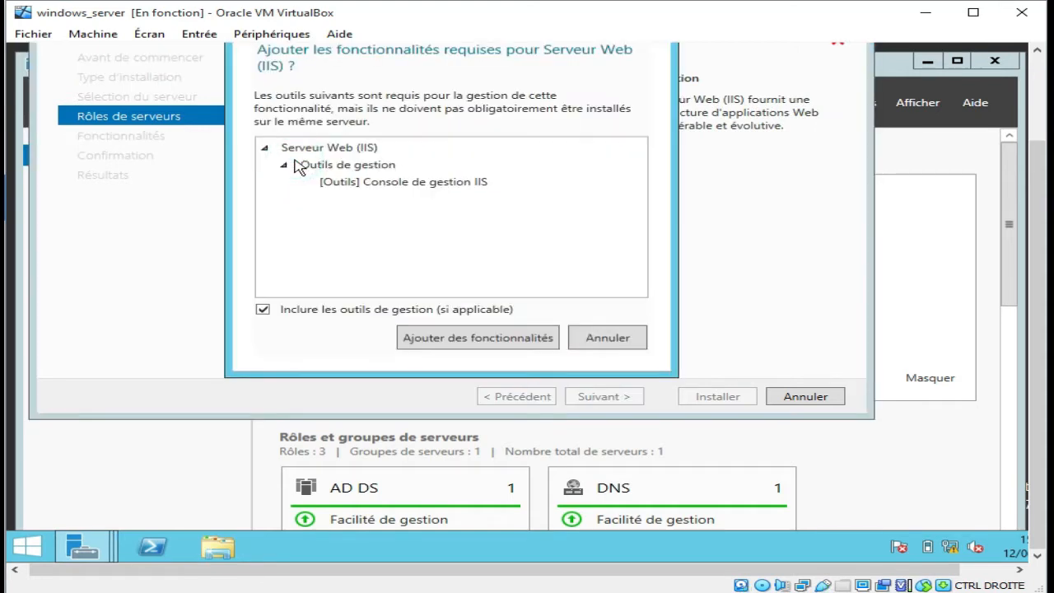
pyautogui.click(454, 340)
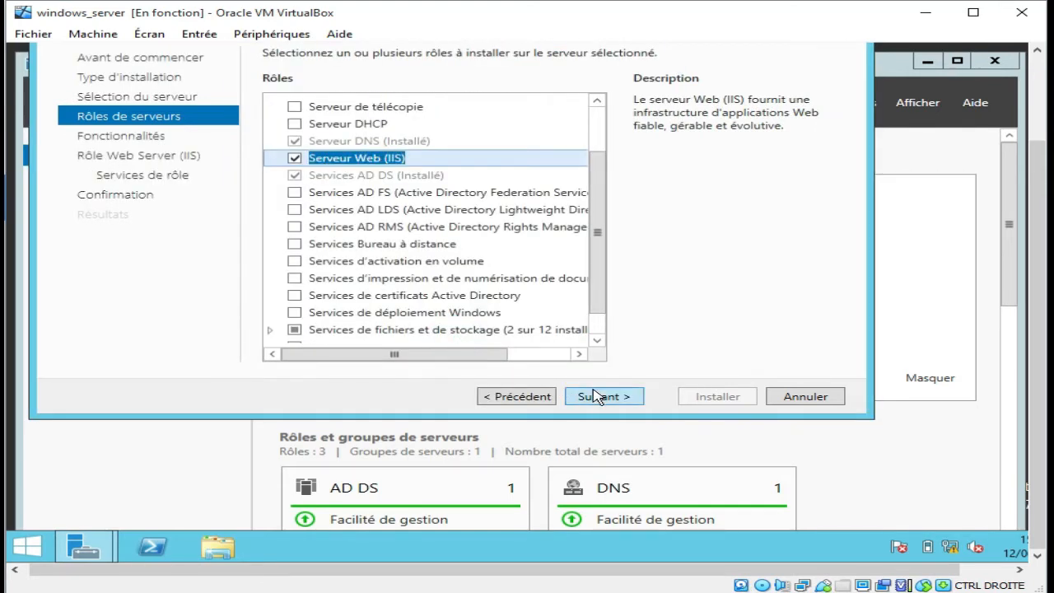
pyautogui.click(601, 399)
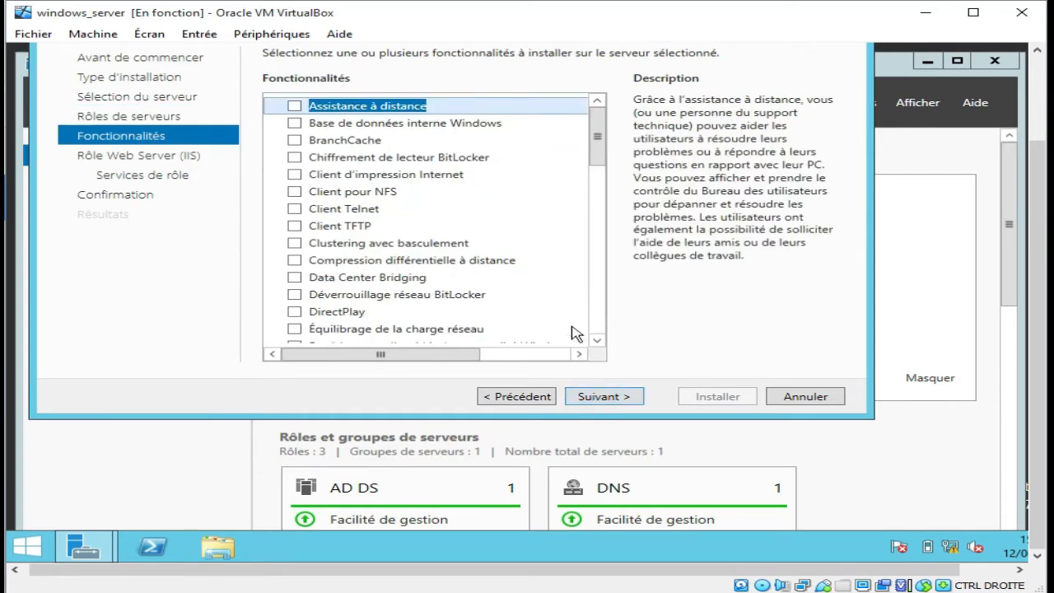
# Add the ASP.NET 4.5 feature under .NET Framework 4.5 and proceed to the IIS role services.
pyautogui.moveTo(598, 130); pyautogui.dragTo(597, 191)
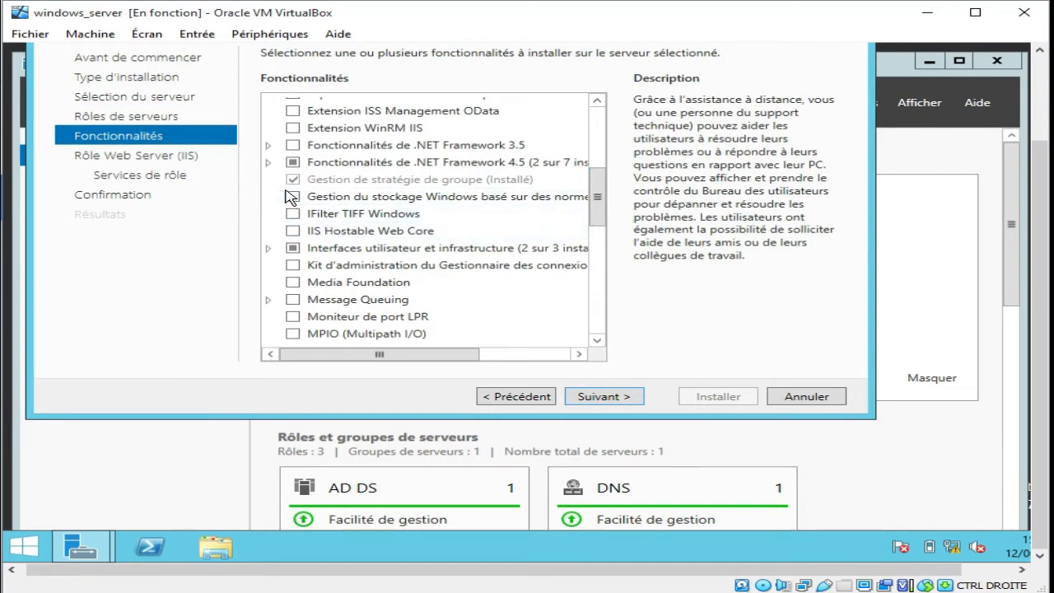
pyautogui.click(267, 163)
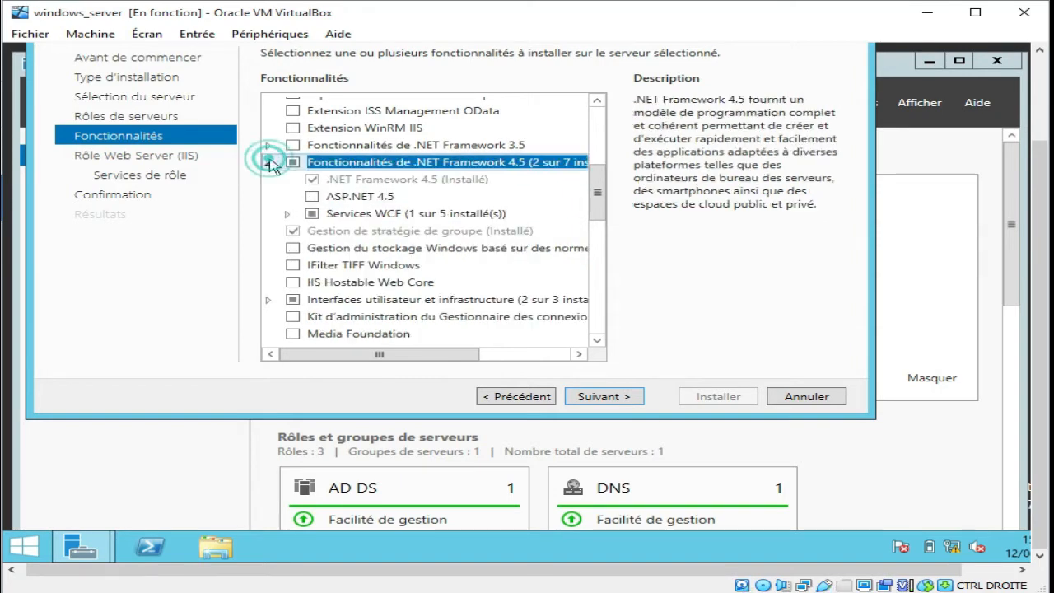
pyautogui.click(312, 198)
pyautogui.click(574, 398)
pyautogui.click(602, 397)
# Include the Serveur FTP role service with Service FTP and Extensibilité FTP, and launch the installation.
pyautogui.moveTo(600, 164); pyautogui.dragTo(574, 377)
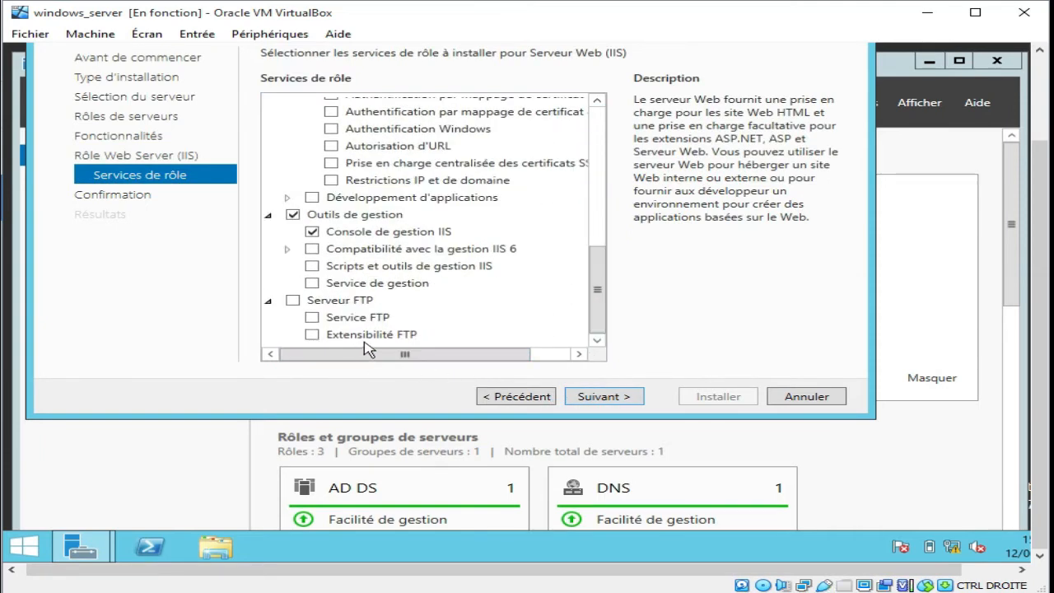
pyautogui.click(295, 302)
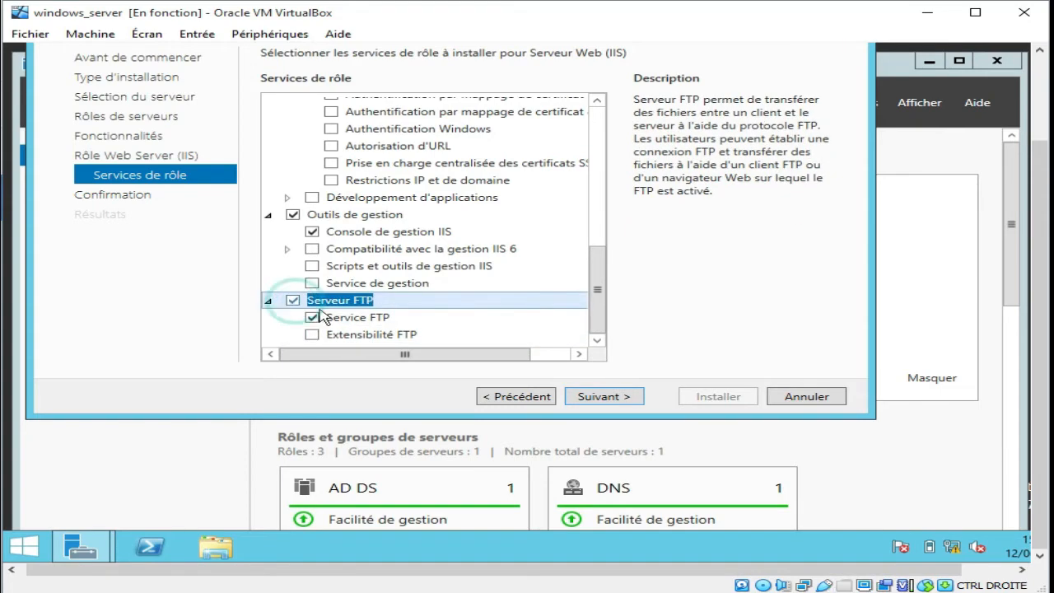
pyautogui.click(313, 334)
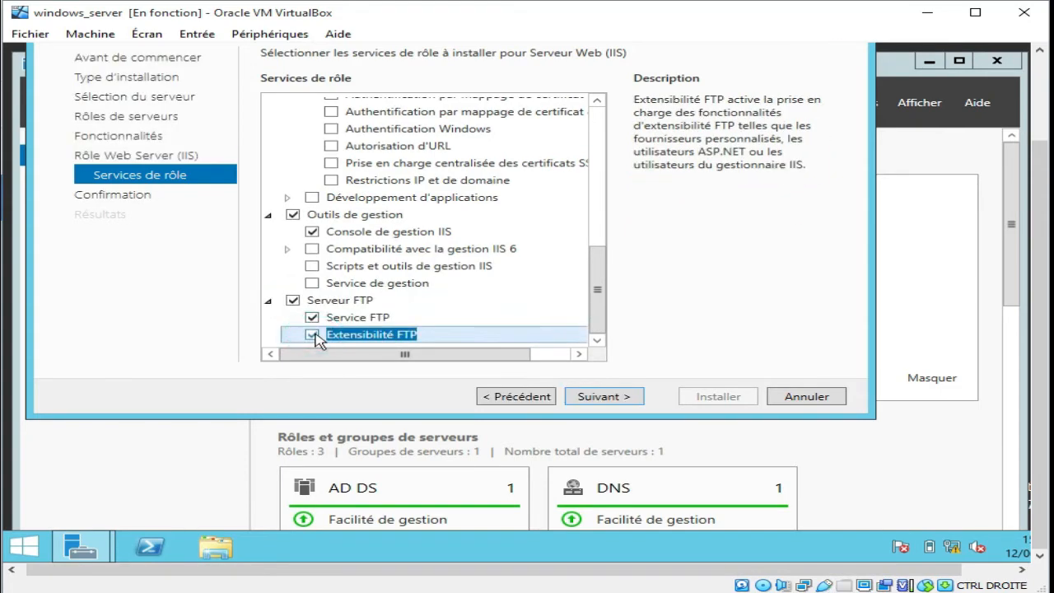
pyautogui.click(597, 396)
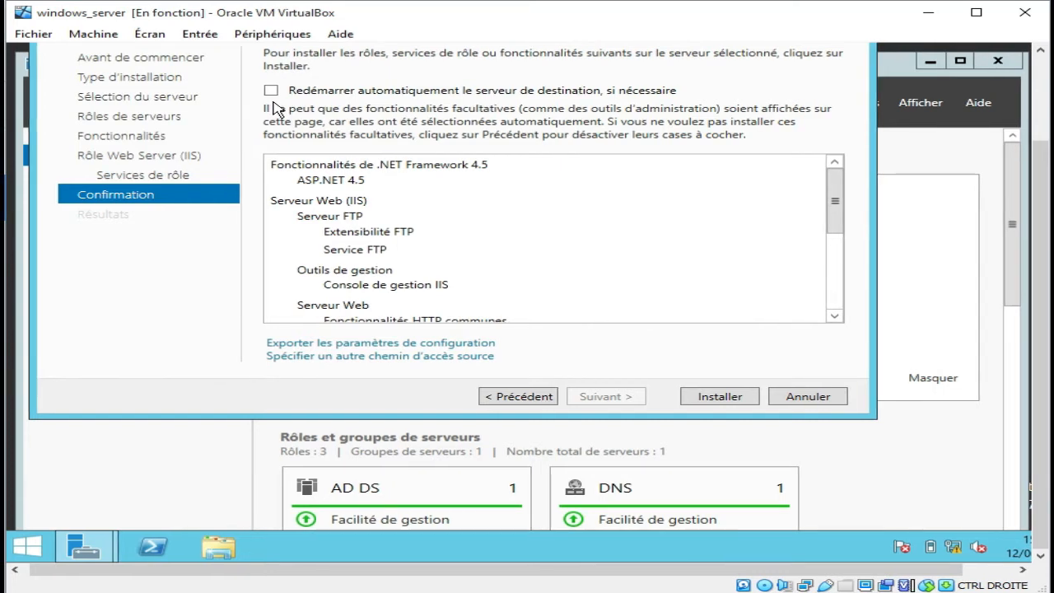
pyautogui.click(715, 397)
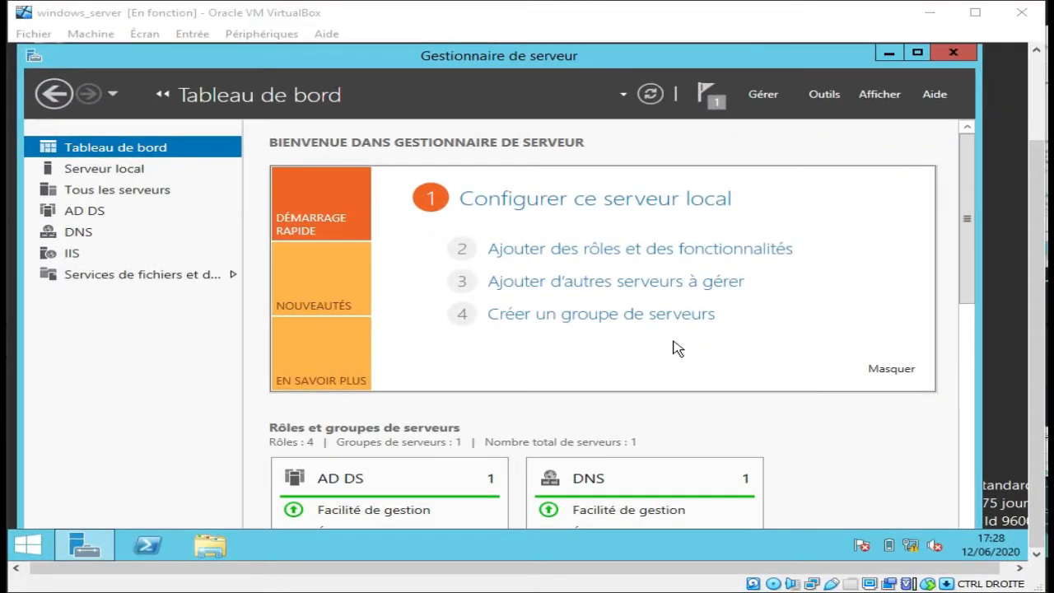
# Open the IIS manager and expand the local server's connection, accepting the offer to start with Microsoft Web Platform.
pyautogui.click(827, 97)
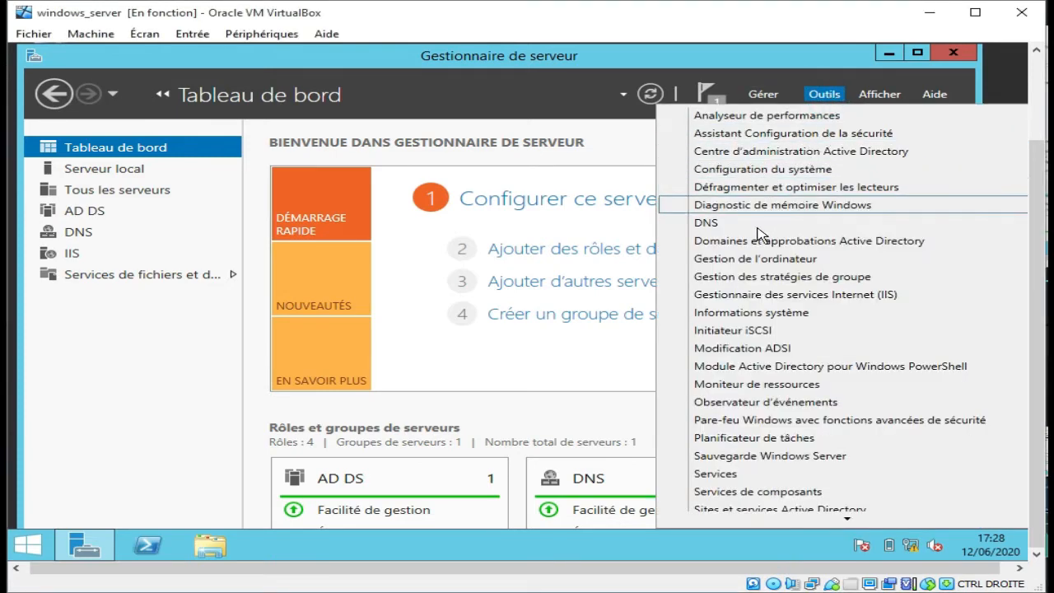
pyautogui.click(738, 299)
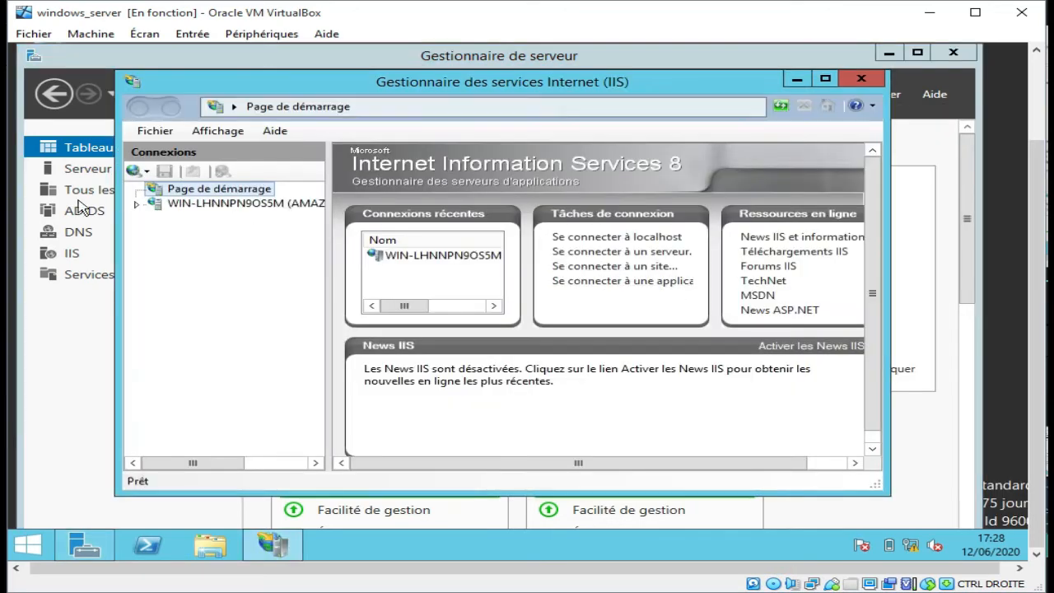
pyautogui.click(140, 206)
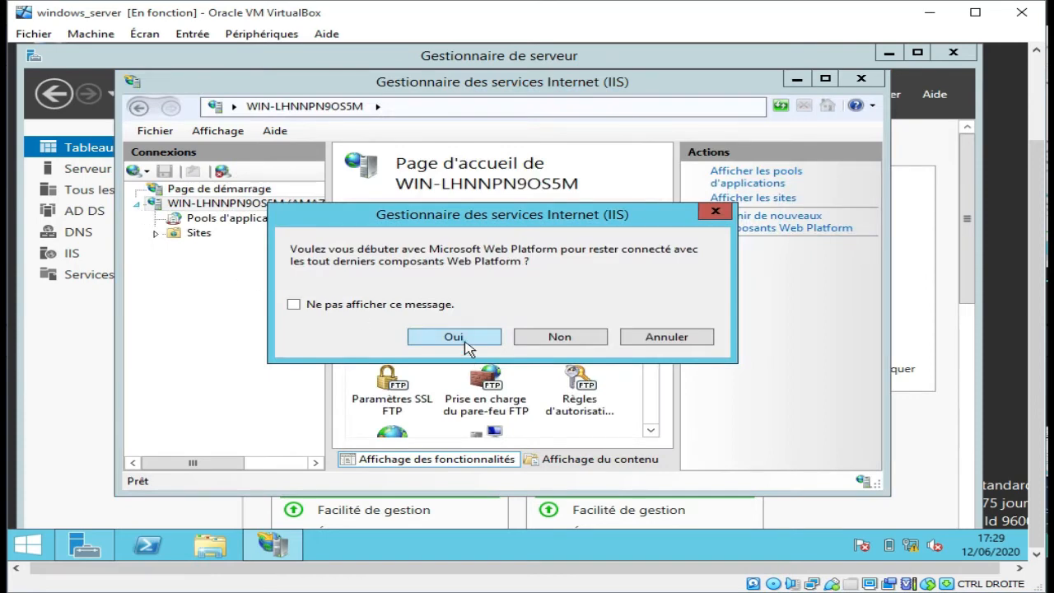
pyautogui.click(468, 346)
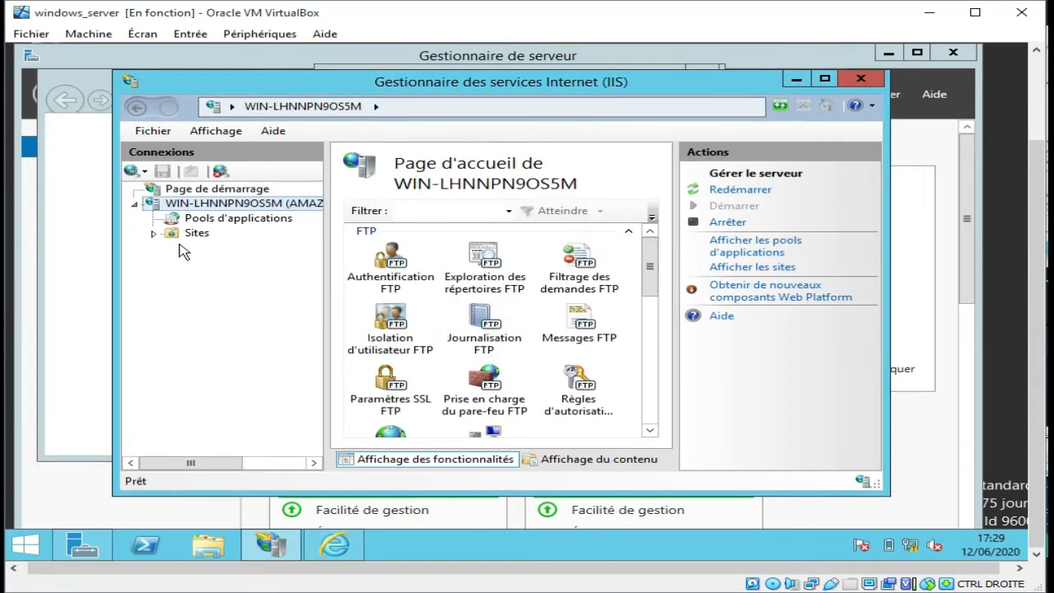
# Start a new FTP site named FTP server, with a newly created folder C:\FTP root as its physical path.
pyautogui.rightClick(192, 234)
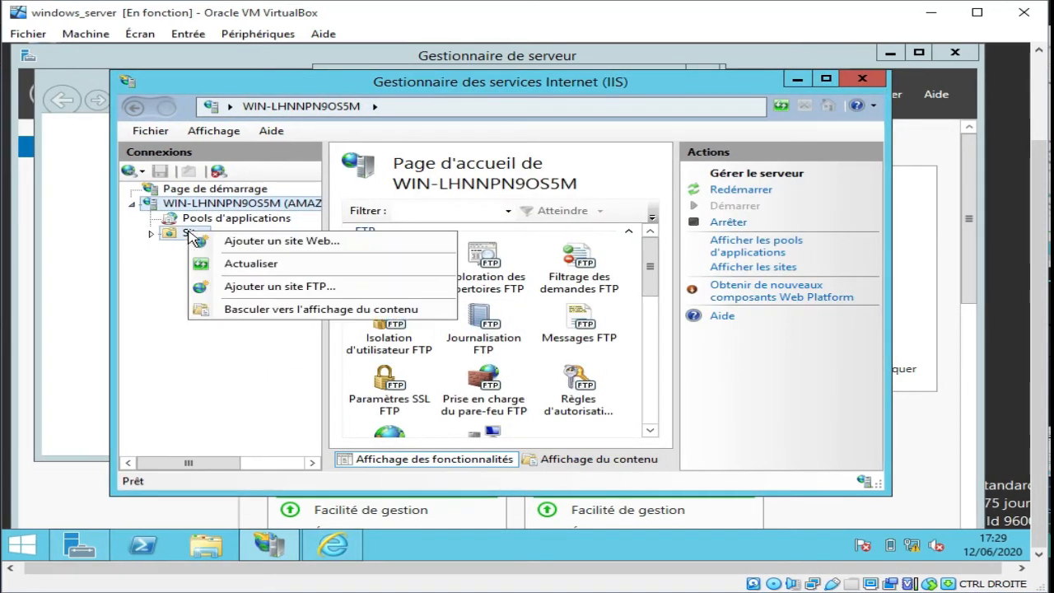
pyautogui.click(247, 290)
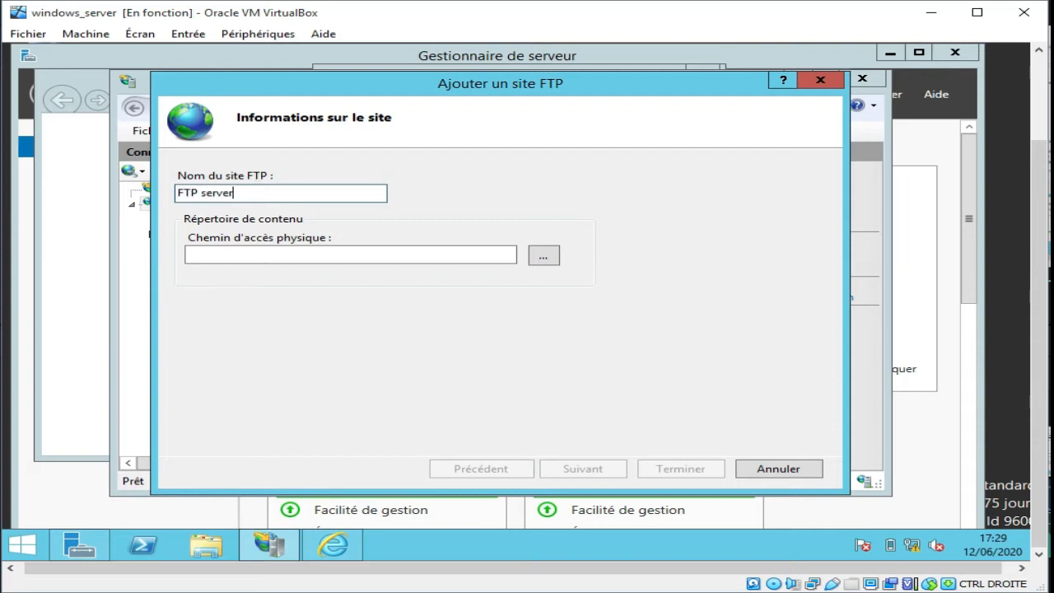
pyautogui.click(545, 257)
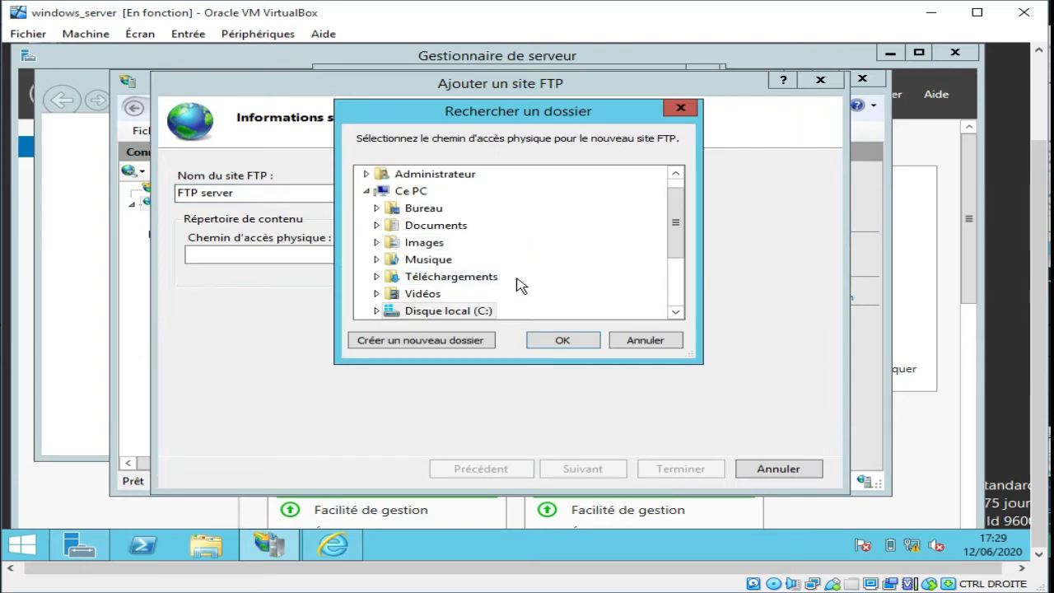
pyautogui.click(377, 311)
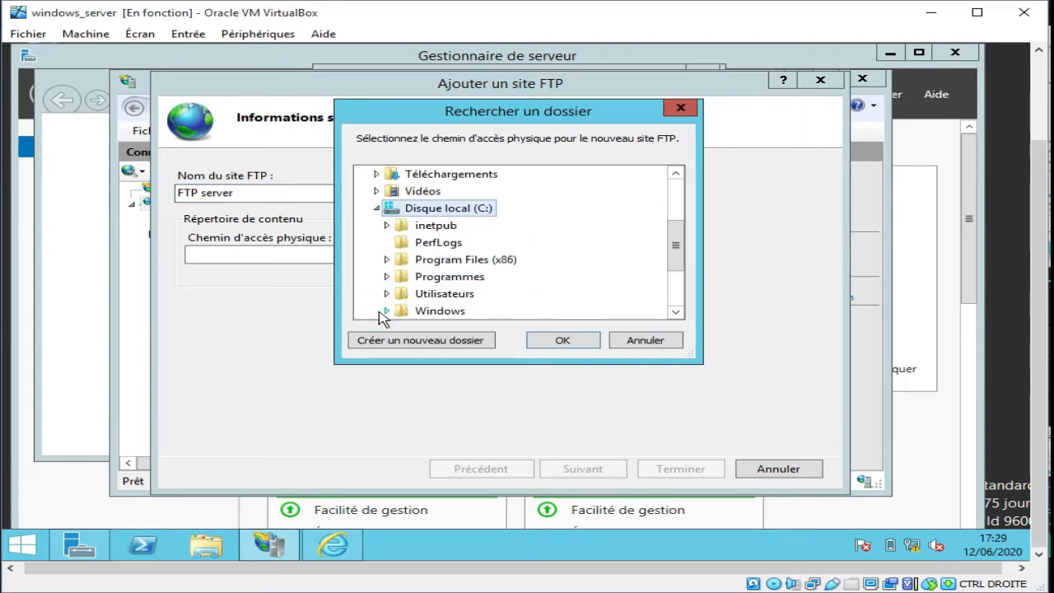
pyautogui.click(426, 346)
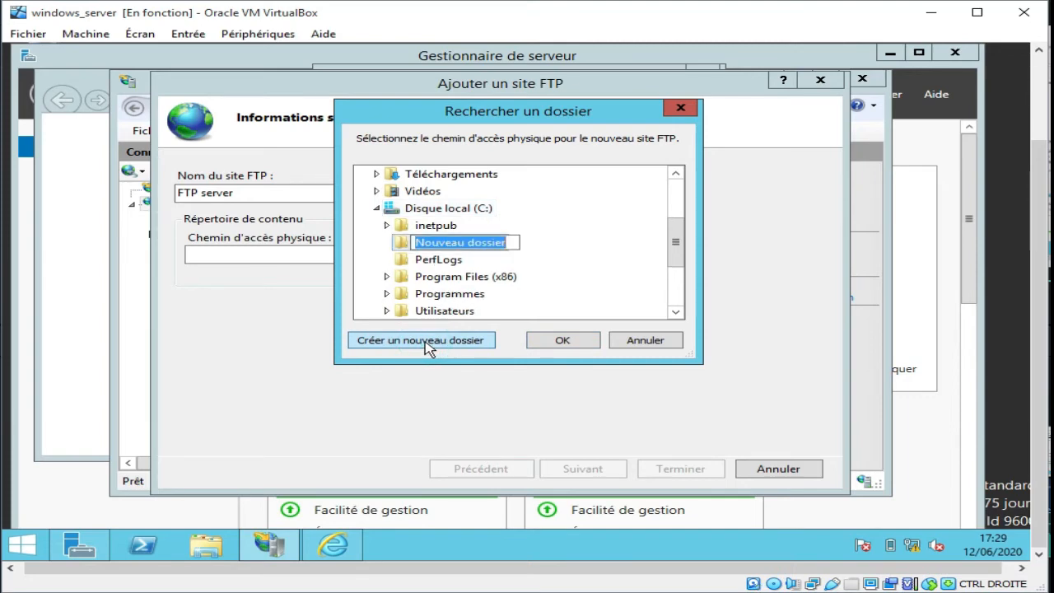
pyautogui.write('FTP roo')
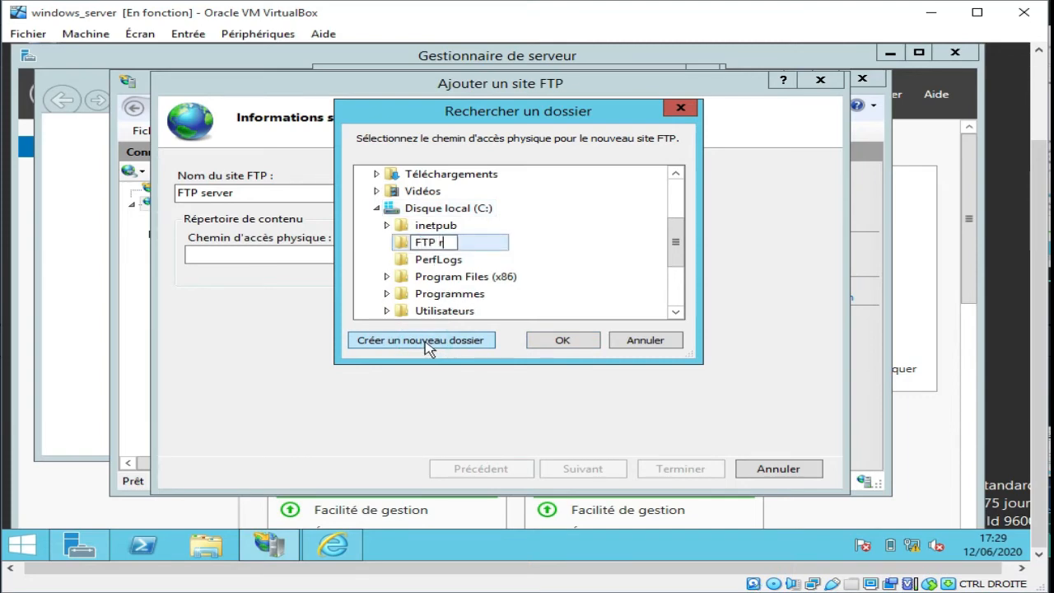
pyautogui.press('Return')
pyautogui.press('Return')
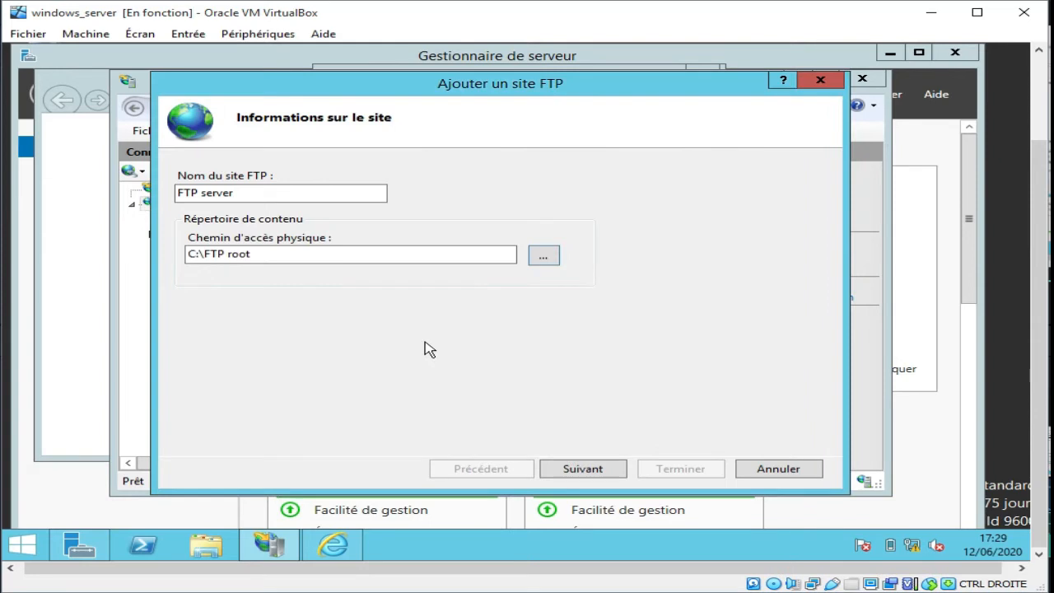
pyautogui.click(583, 469)
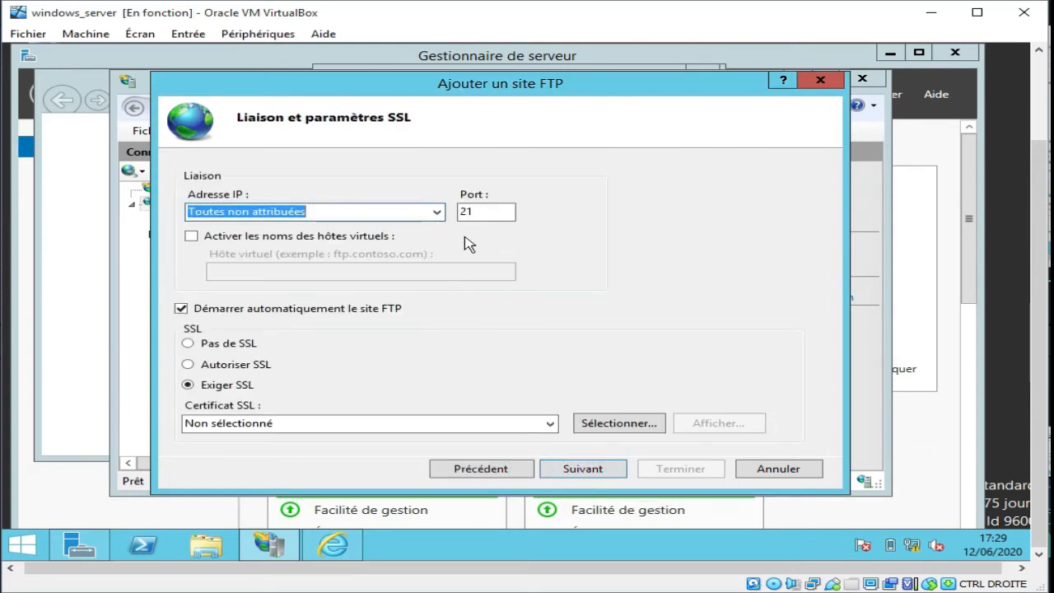
# Bind the FTP site to IP address 10.0.2.15 and choose Pas de SSL.
pyautogui.click(436, 212)
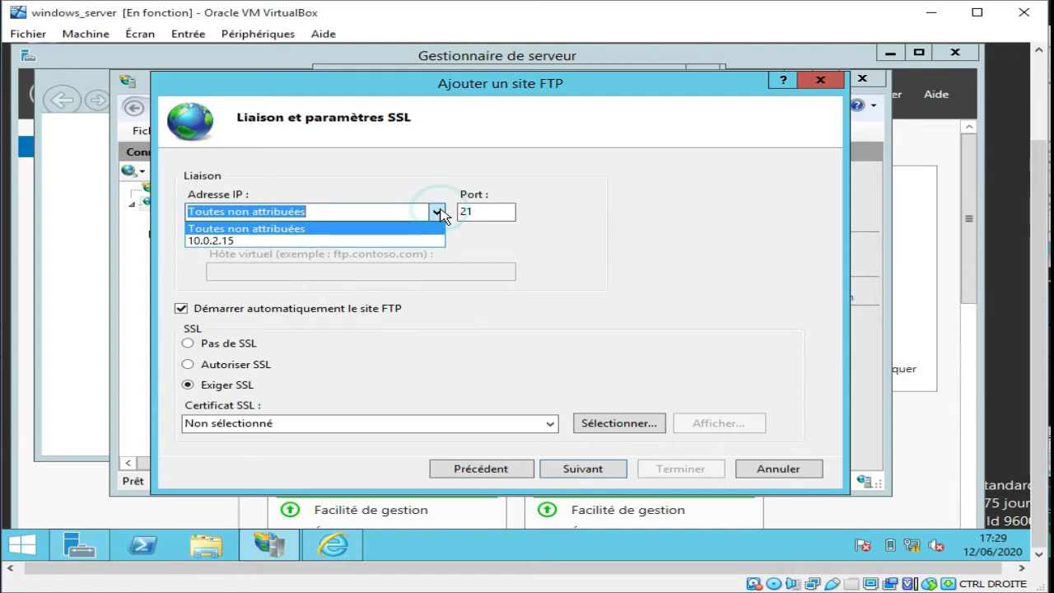
pyautogui.click(340, 241)
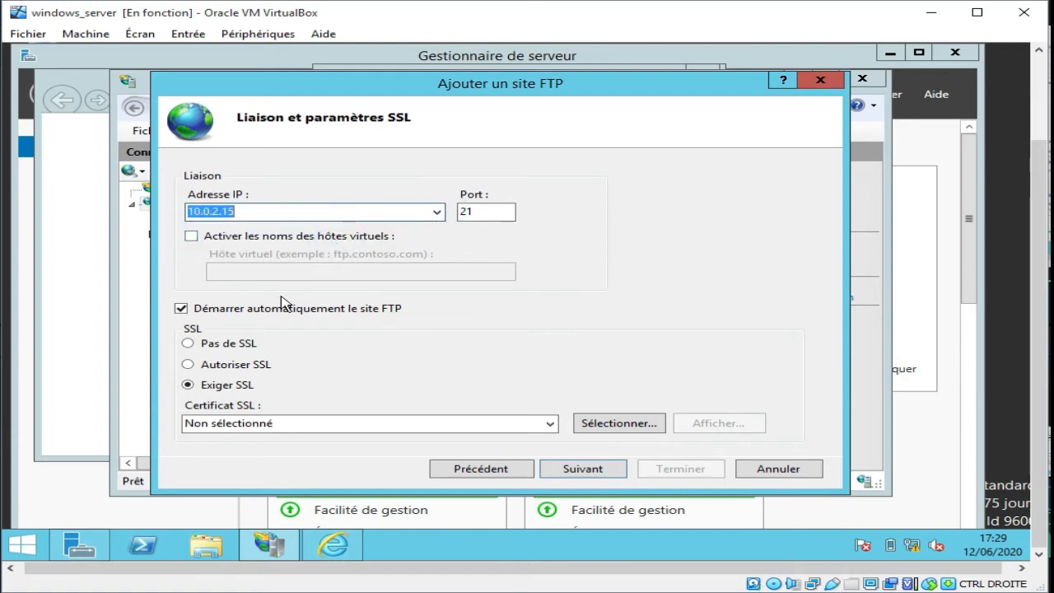
pyautogui.click(188, 344)
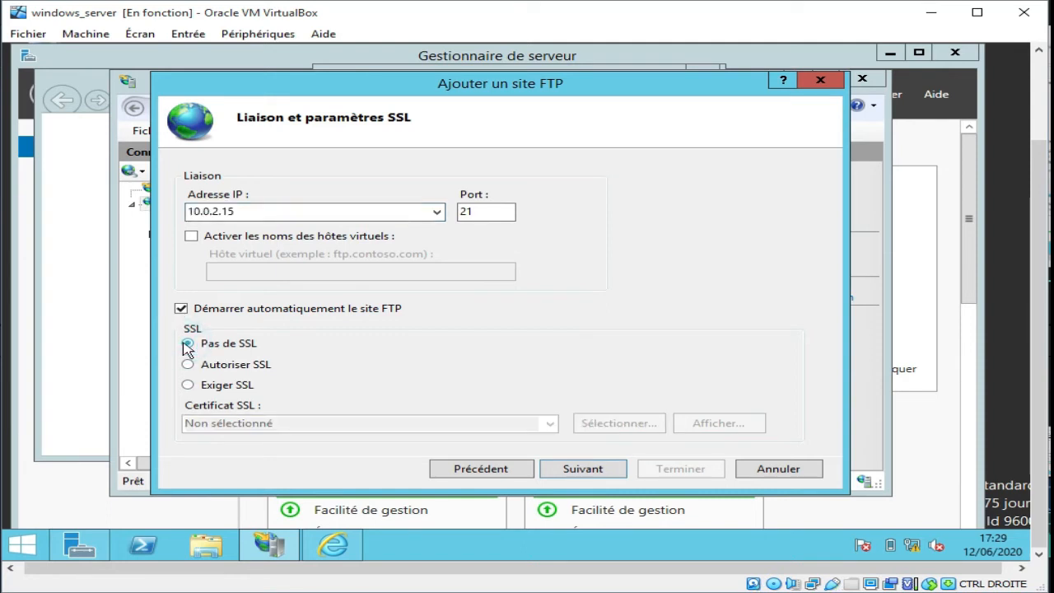
pyautogui.click(555, 471)
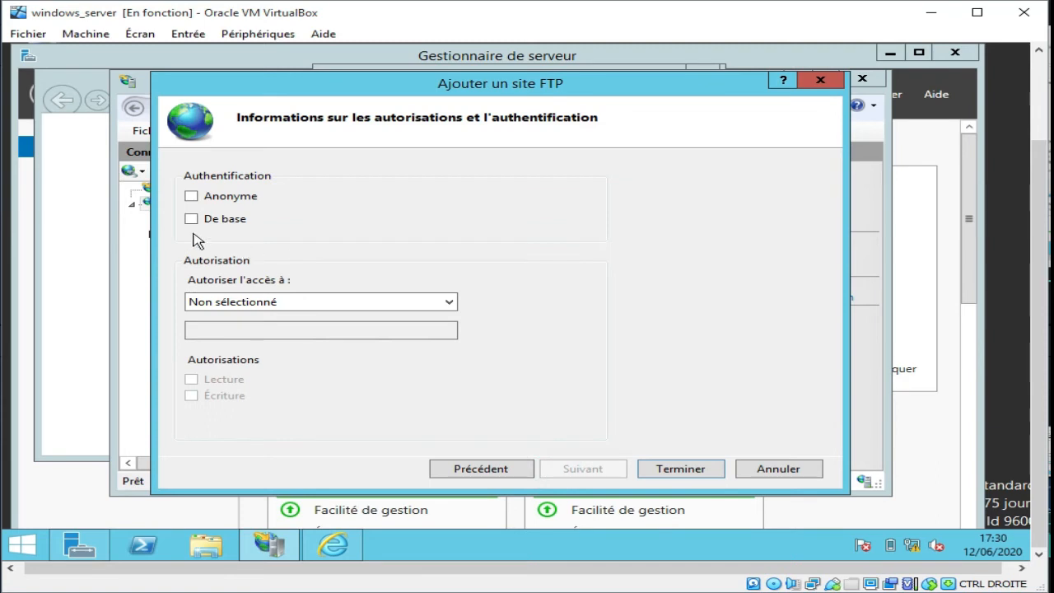
# Enable basic authentication, grant the specified user Administrateur read and write access, and finish creating the FTP site.
pyautogui.click(190, 219)
pyautogui.click(447, 302)
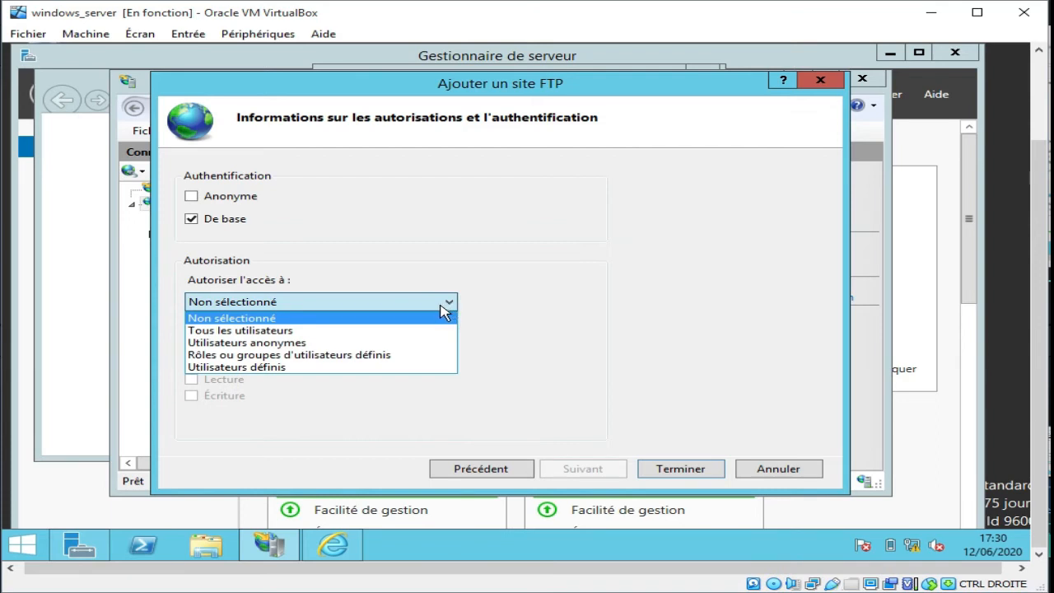
pyautogui.click(288, 368)
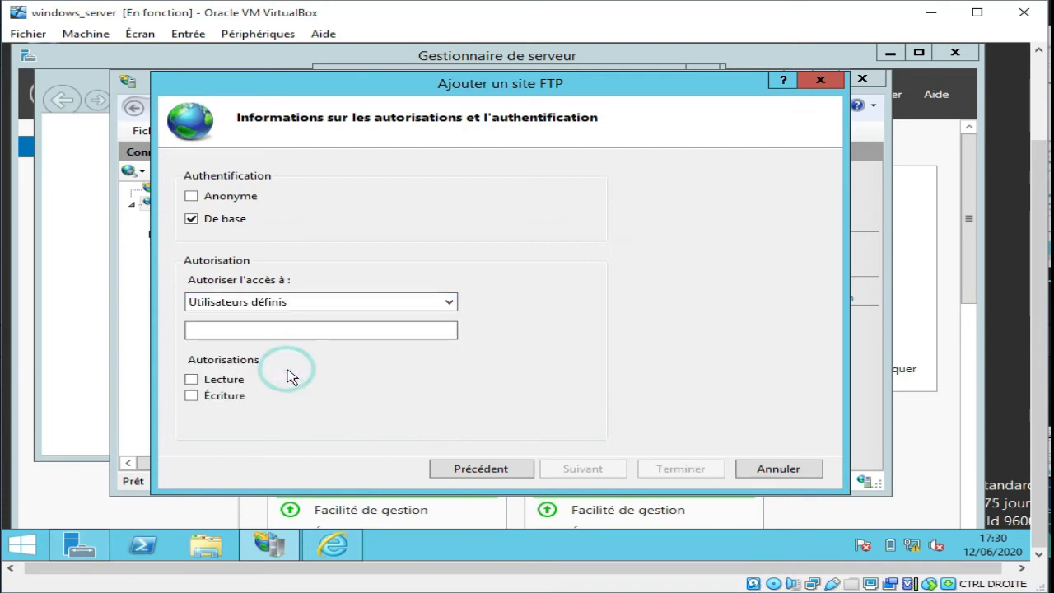
pyautogui.click(241, 329)
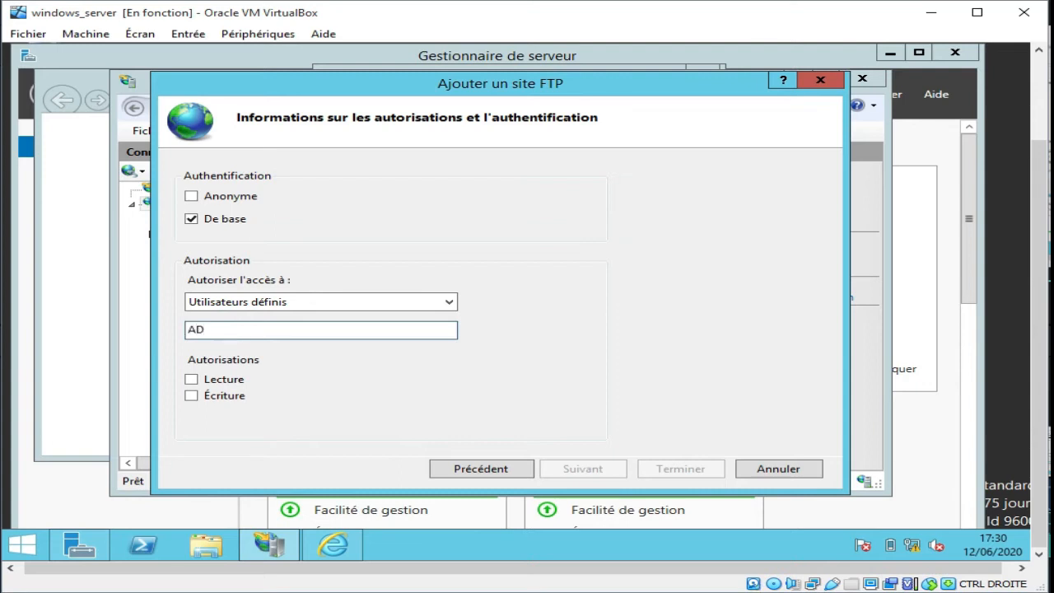
pyautogui.write('Administrateur')
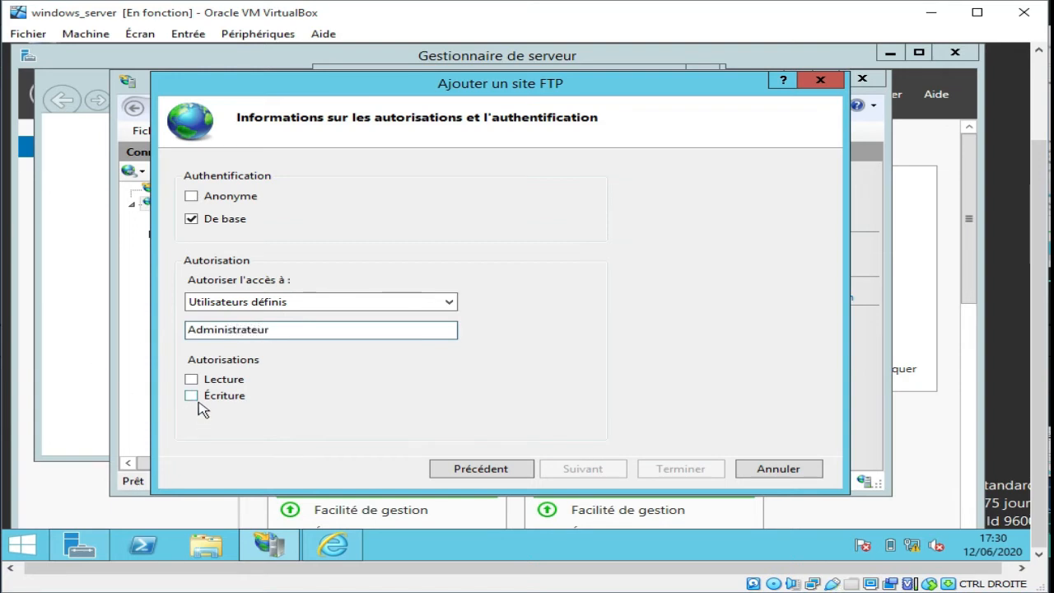
pyautogui.click(191, 381)
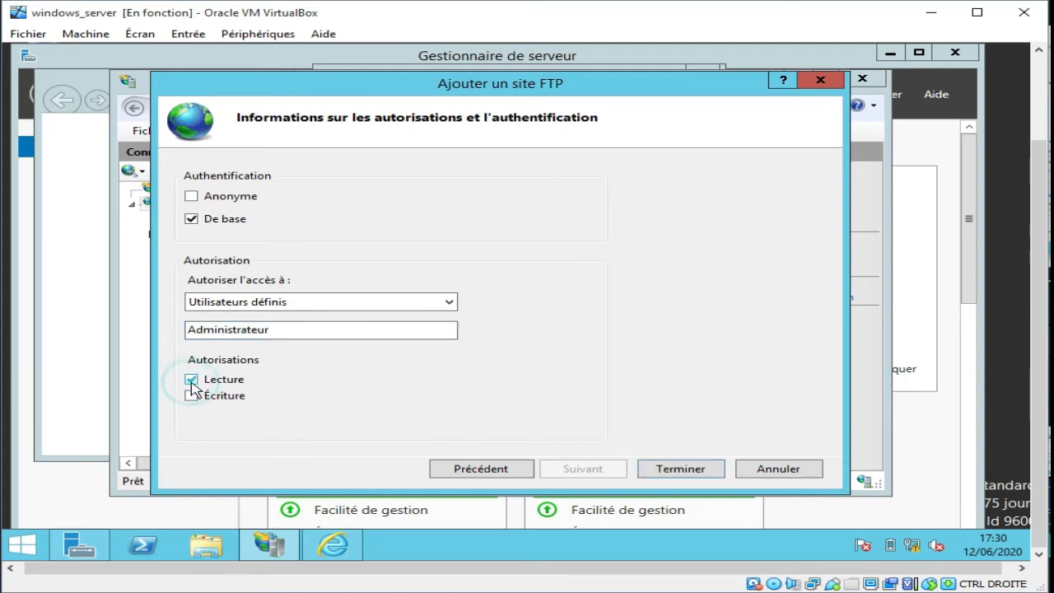
pyautogui.click(191, 396)
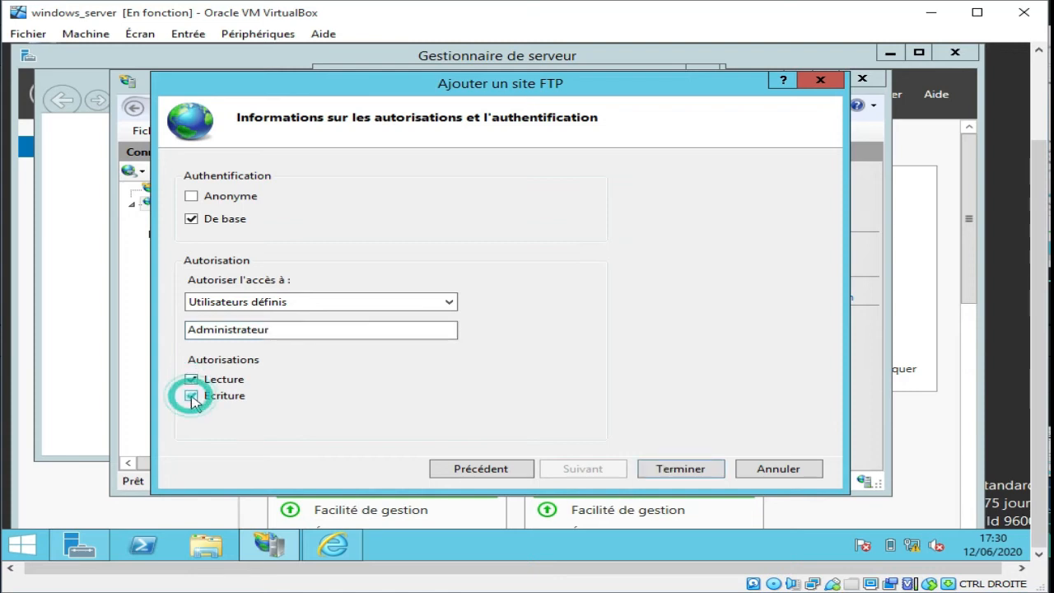
pyautogui.click(681, 469)
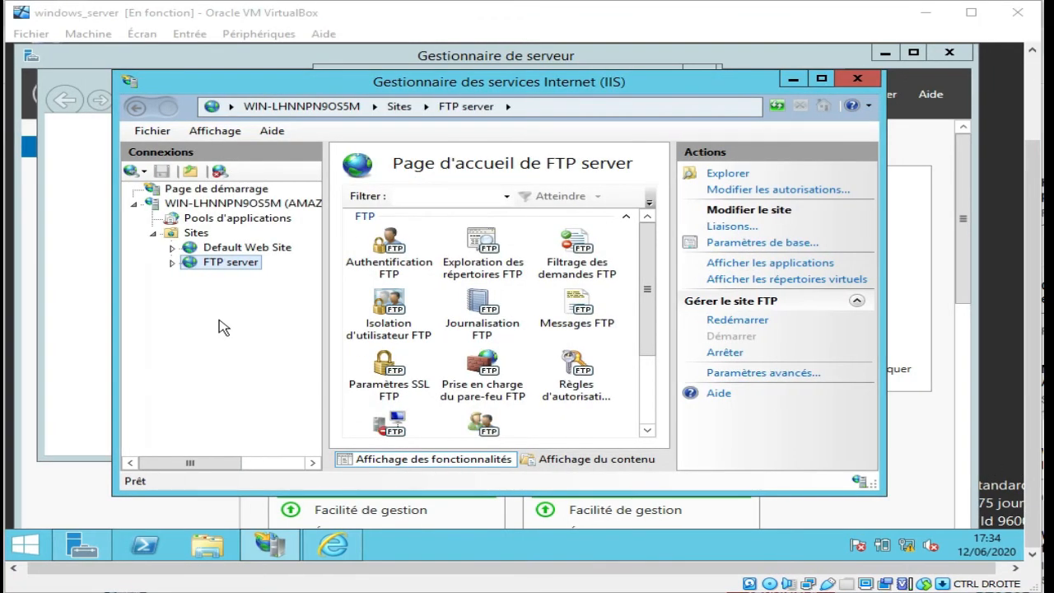
pyautogui.rightClick(196, 235)
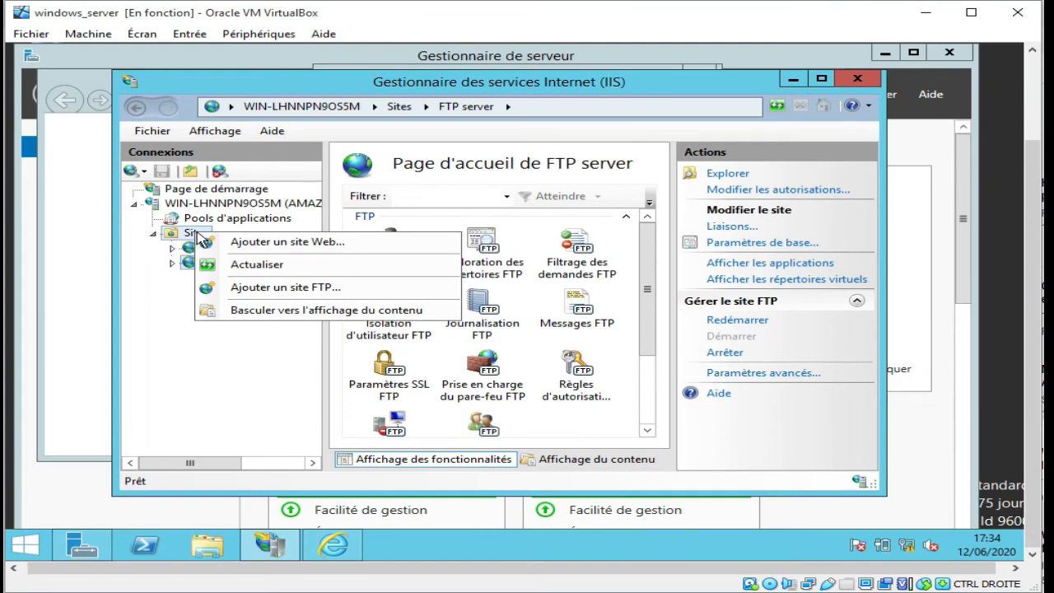
pyautogui.click(245, 243)
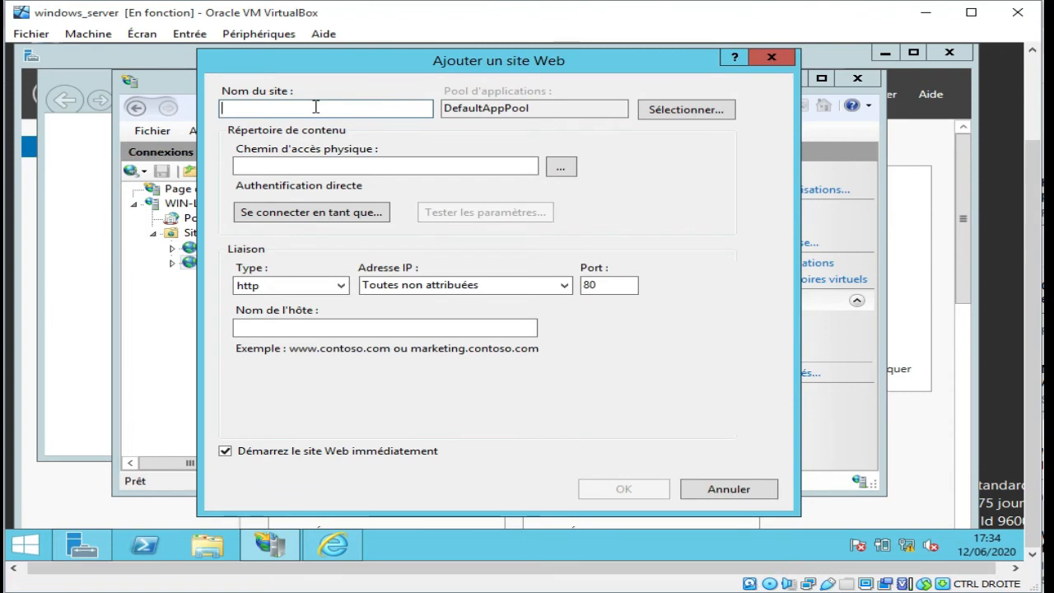
pyautogui.write('www')
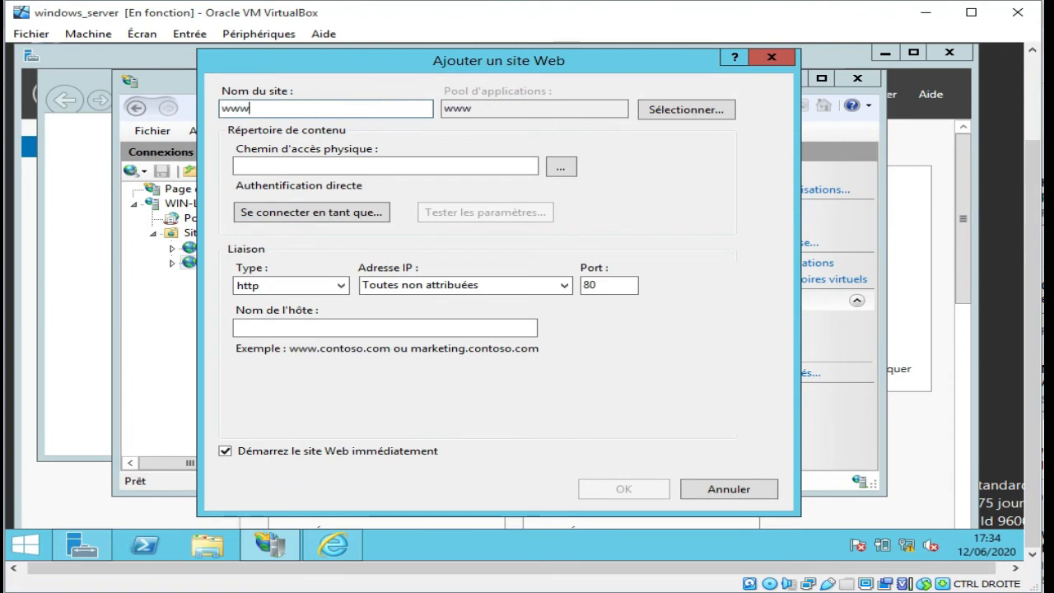
pyautogui.write('.BTSDs')
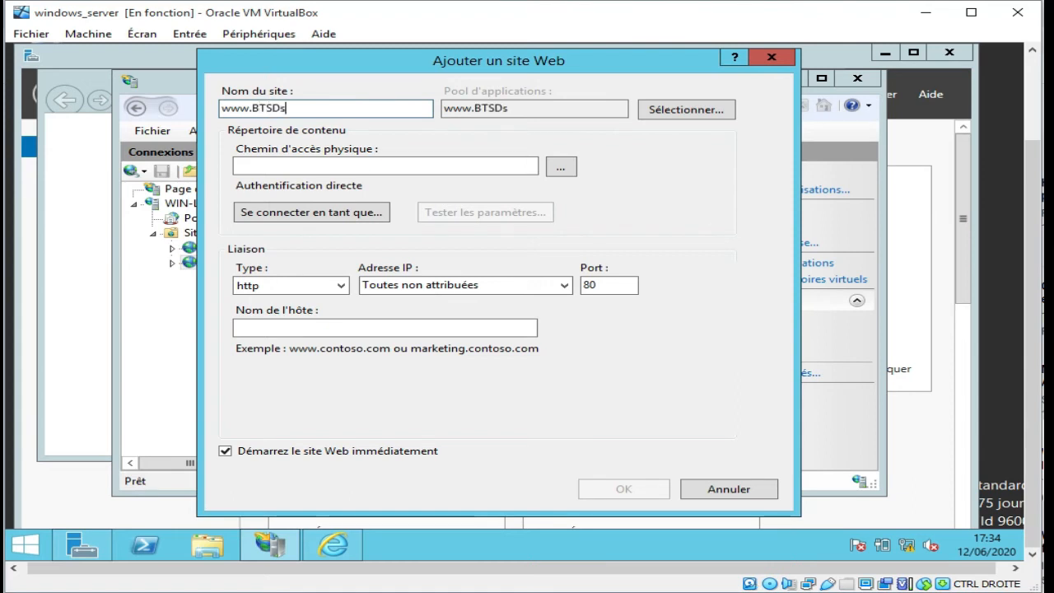
pyautogui.write('i2020.ma')
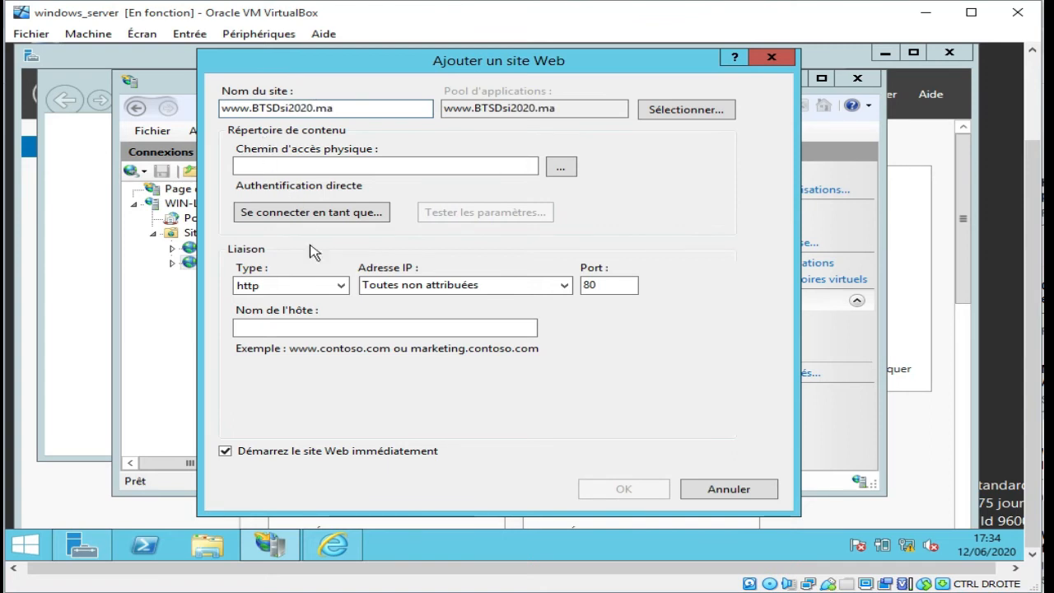
pyautogui.click(350, 328)
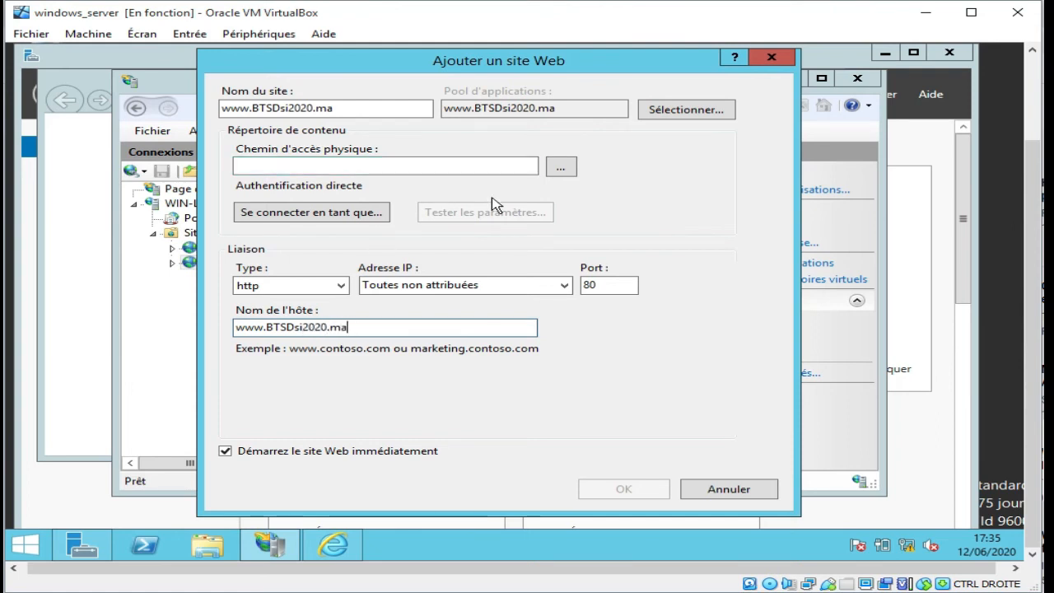
# Create a folder named Site web DSI on drive C: as the website's physical path, and finish adding the site.
pyautogui.click(560, 169)
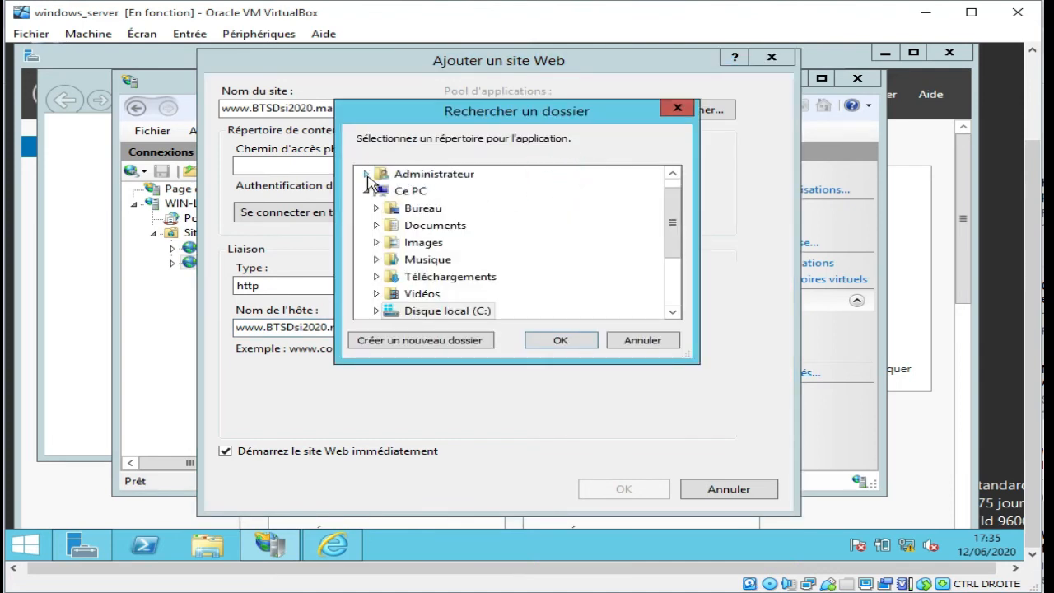
pyautogui.click(367, 174)
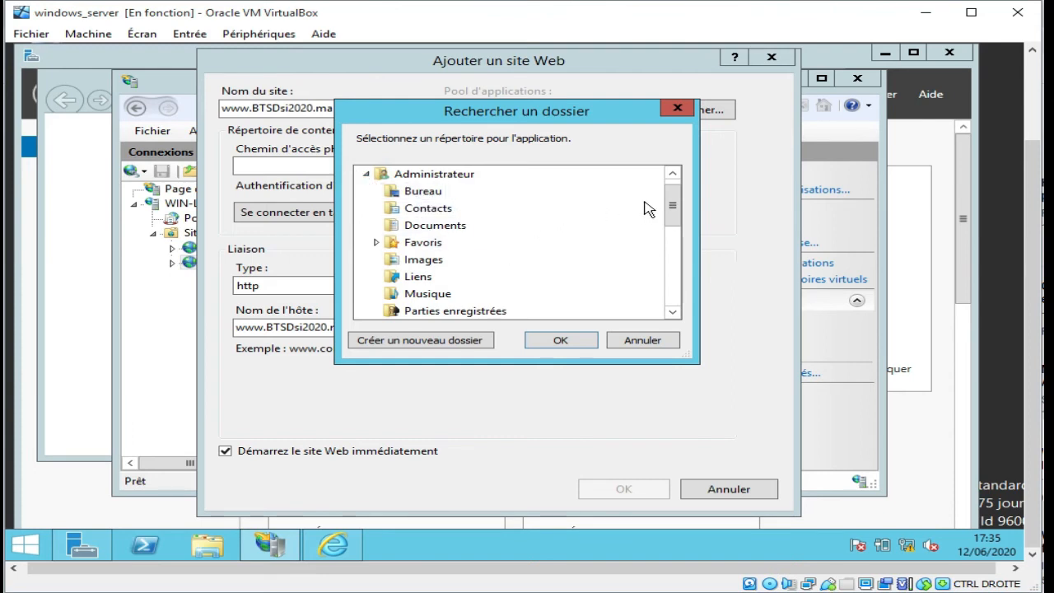
pyautogui.moveTo(672, 206); pyautogui.dragTo(671, 261)
pyautogui.click(377, 312)
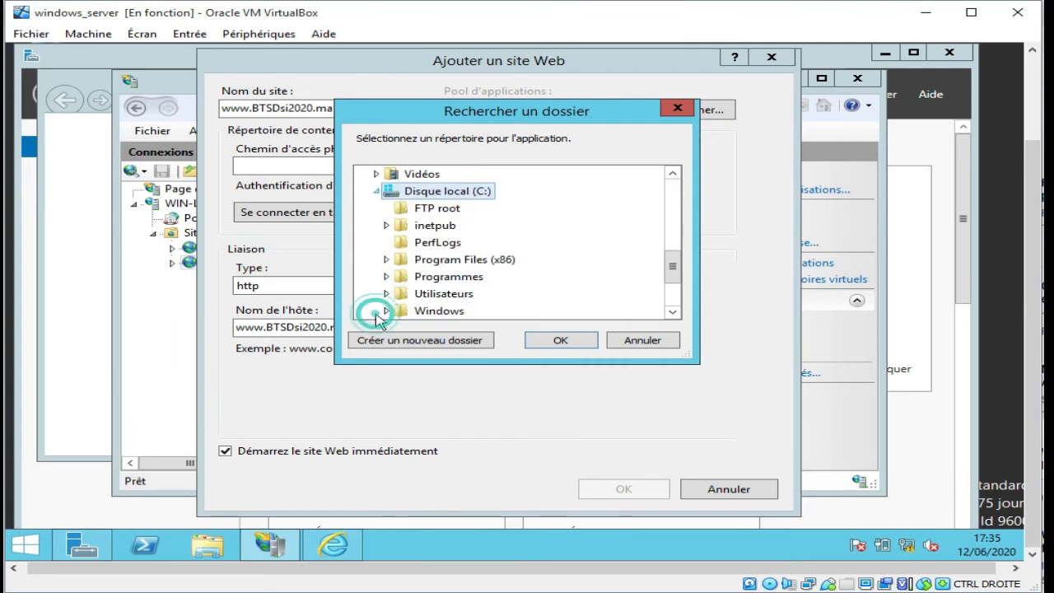
pyautogui.click(420, 341)
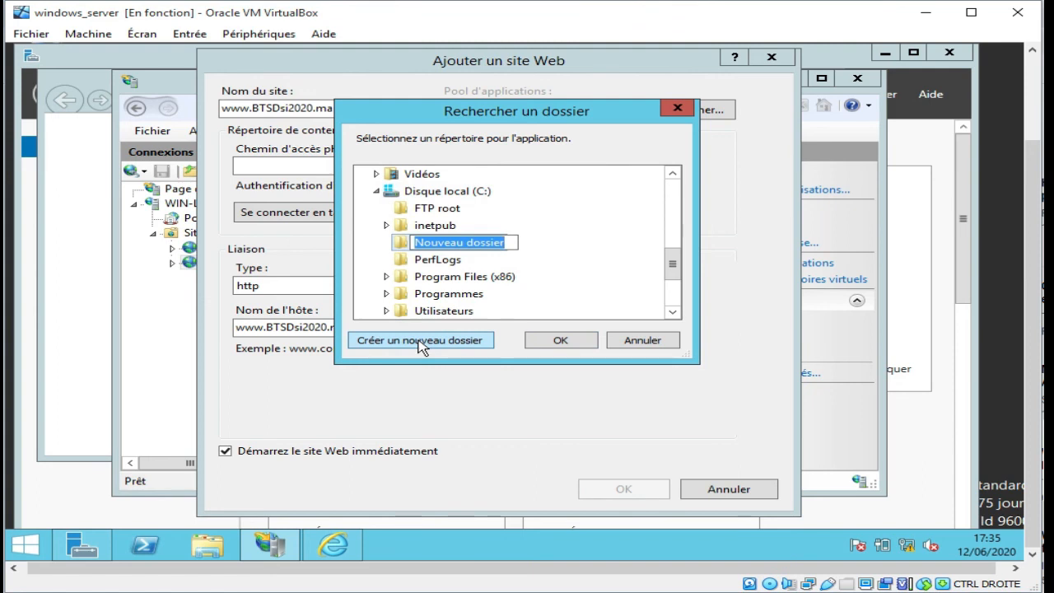
pyautogui.write('Site')
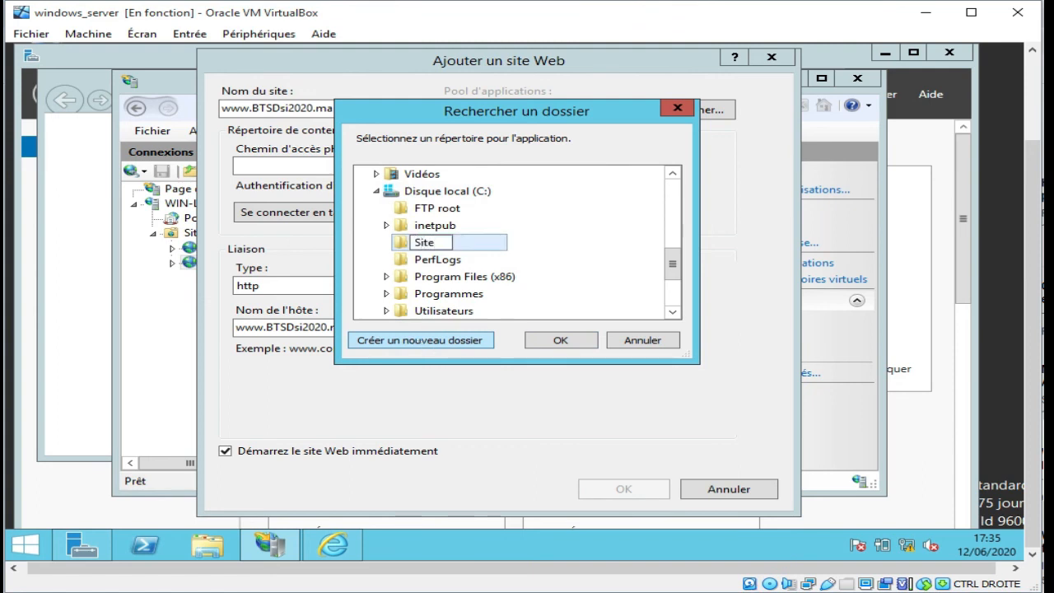
pyautogui.write(' web DS')
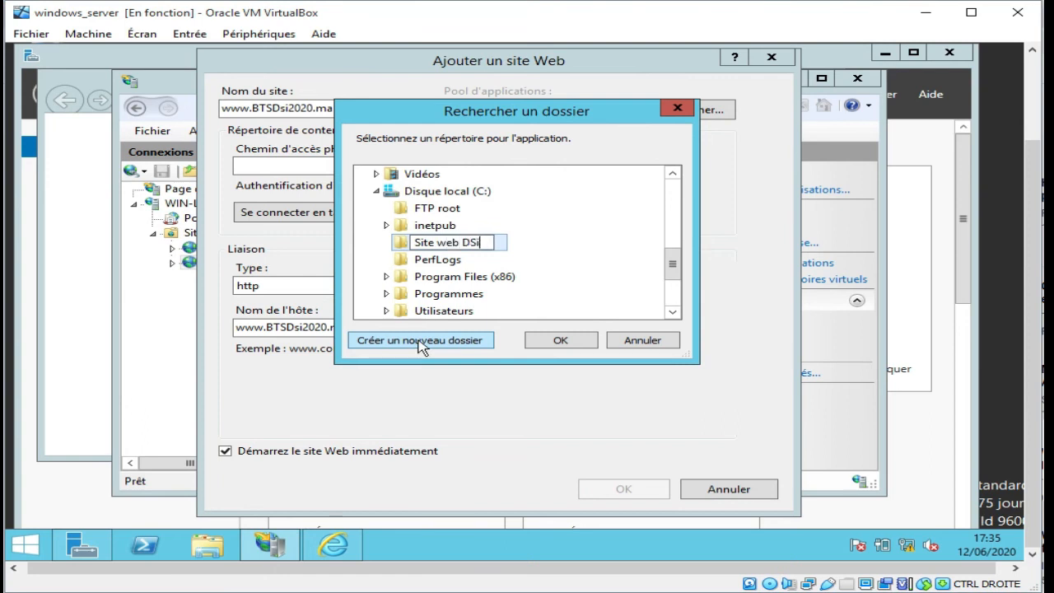
pyautogui.write('i')
pyautogui.press('BackSpace')
pyautogui.press('Return')
pyautogui.press('Return')
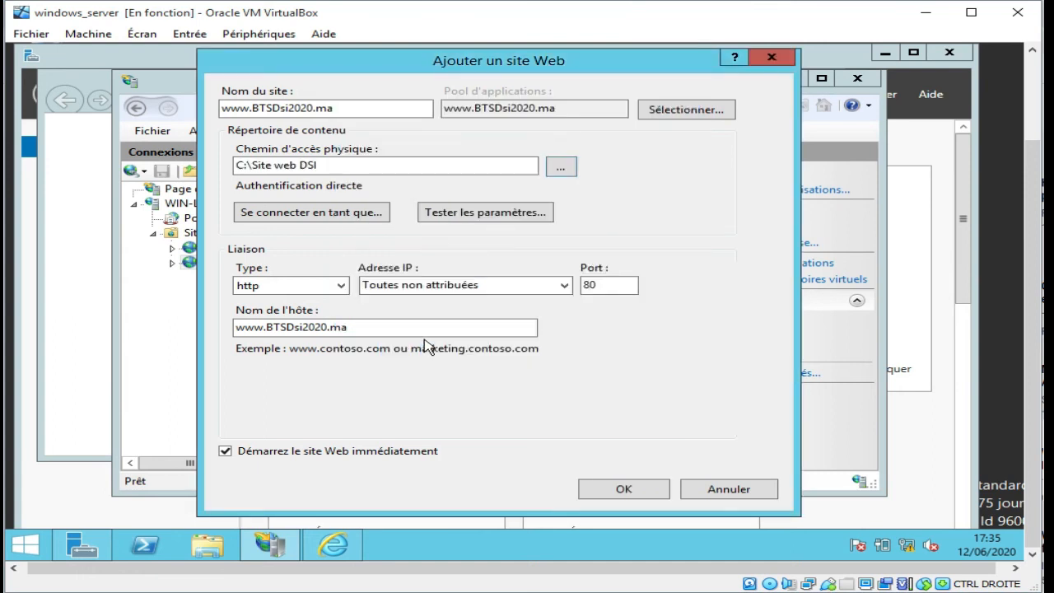
pyautogui.click(606, 492)
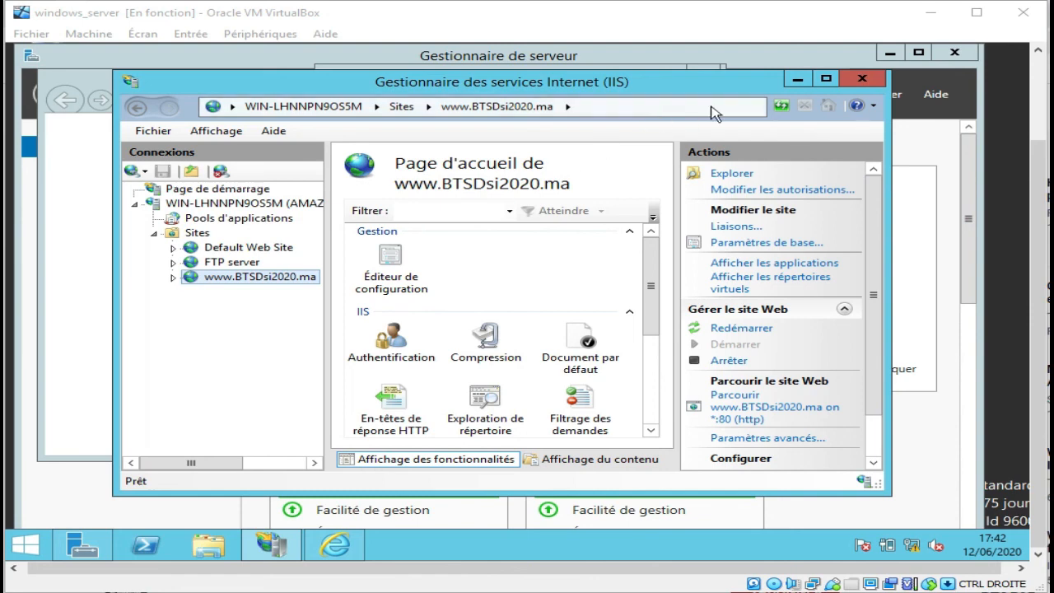
# Close the IIS manager, dismiss the blocked-content warning in Internet Explorer, and load localhost there.
pyautogui.click(867, 79)
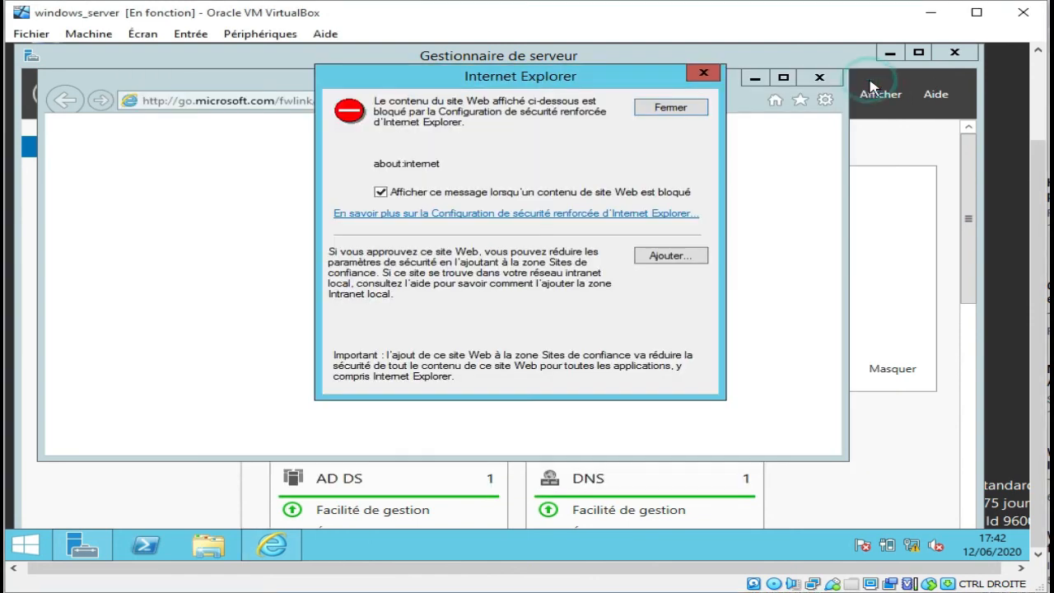
pyautogui.click(703, 74)
pyautogui.click(262, 98)
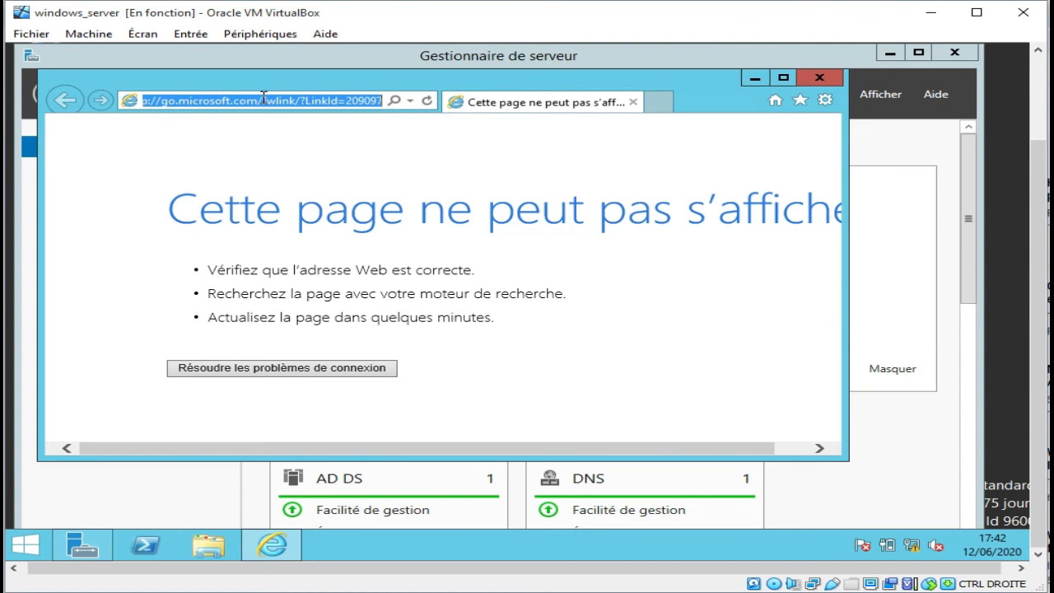
pyautogui.press('BackSpace')
pyautogui.write('local')
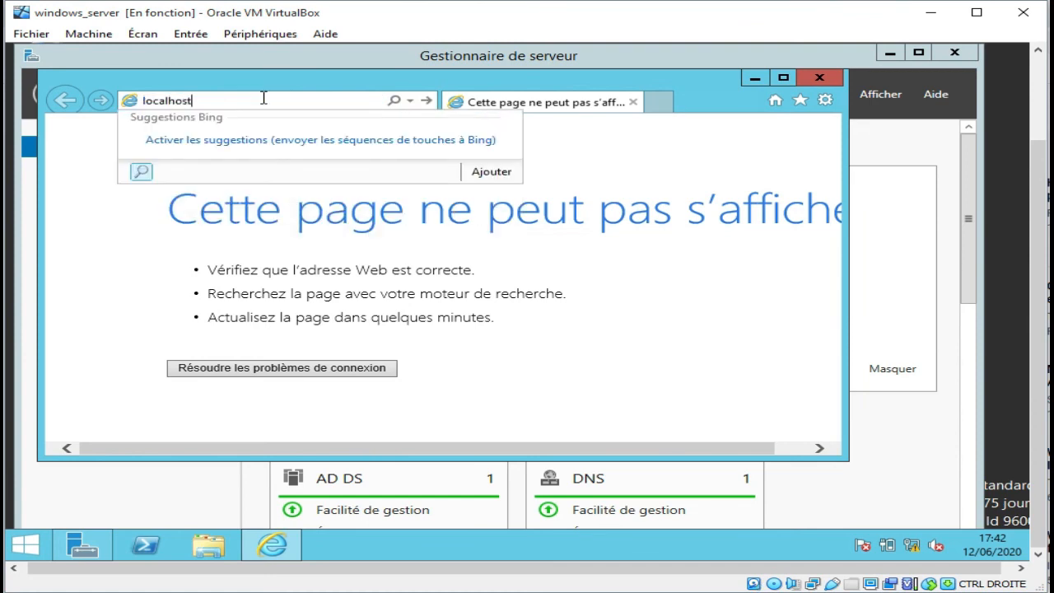
pyautogui.write('host')
pyautogui.press('Return')
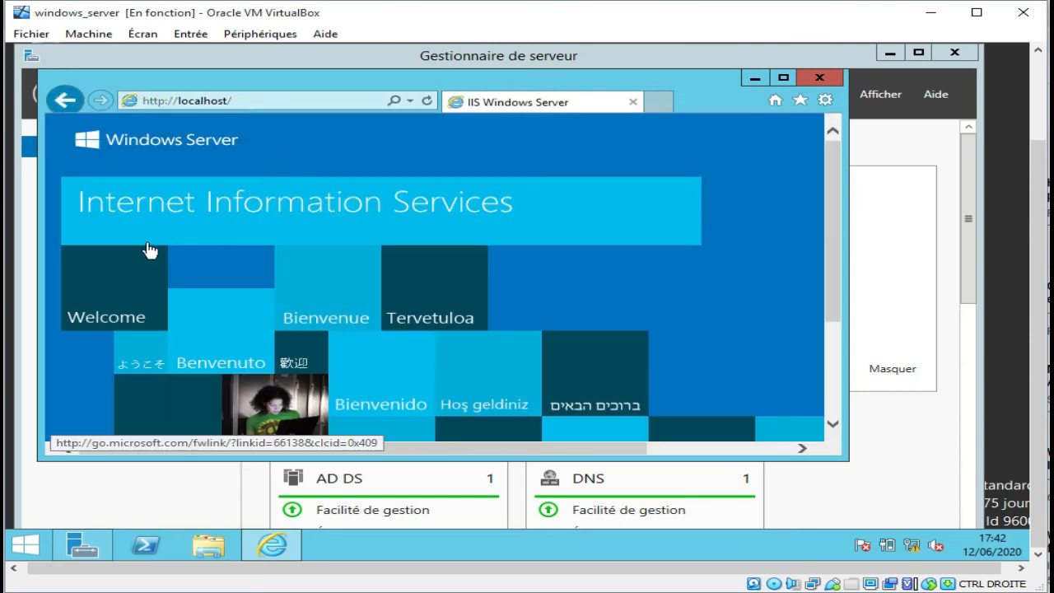
# Look through the IIS welcome page and close the browser.
pyautogui.scroll(-1, 136, 256)
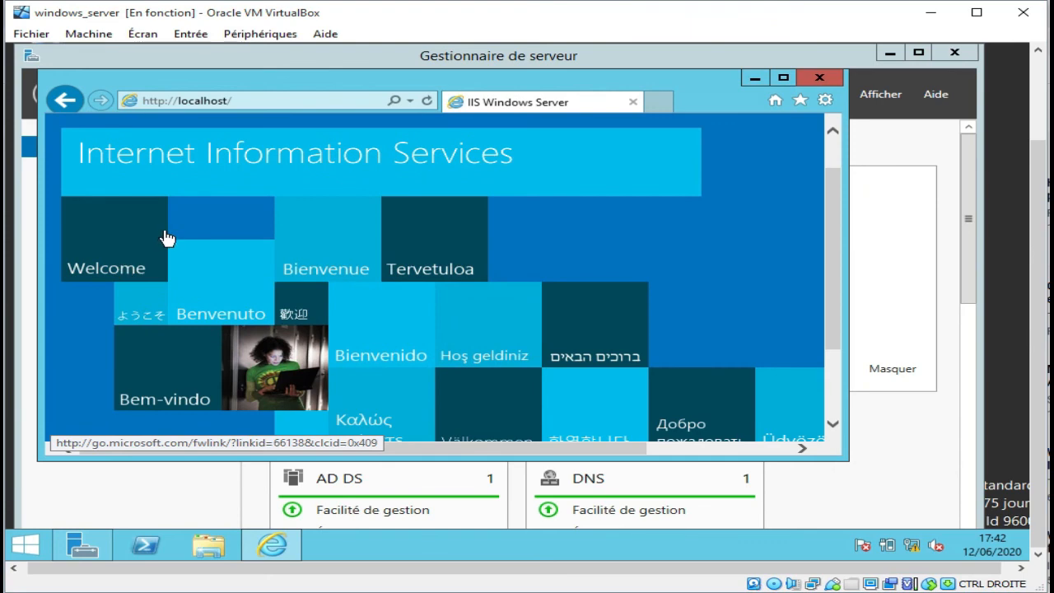
pyautogui.scroll(-2, 179, 250)
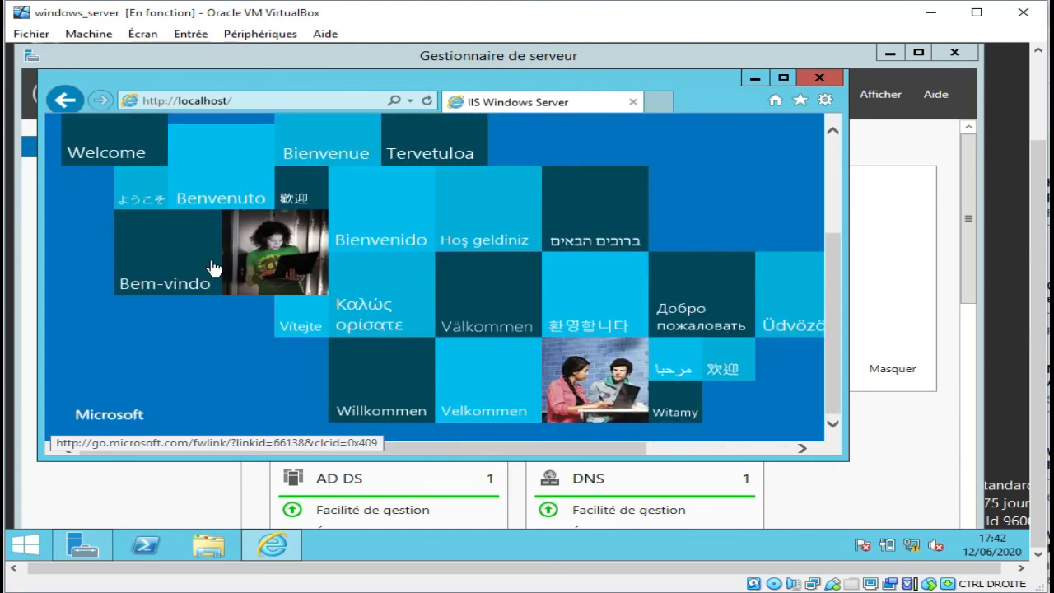
pyautogui.scroll(3, 213, 268)
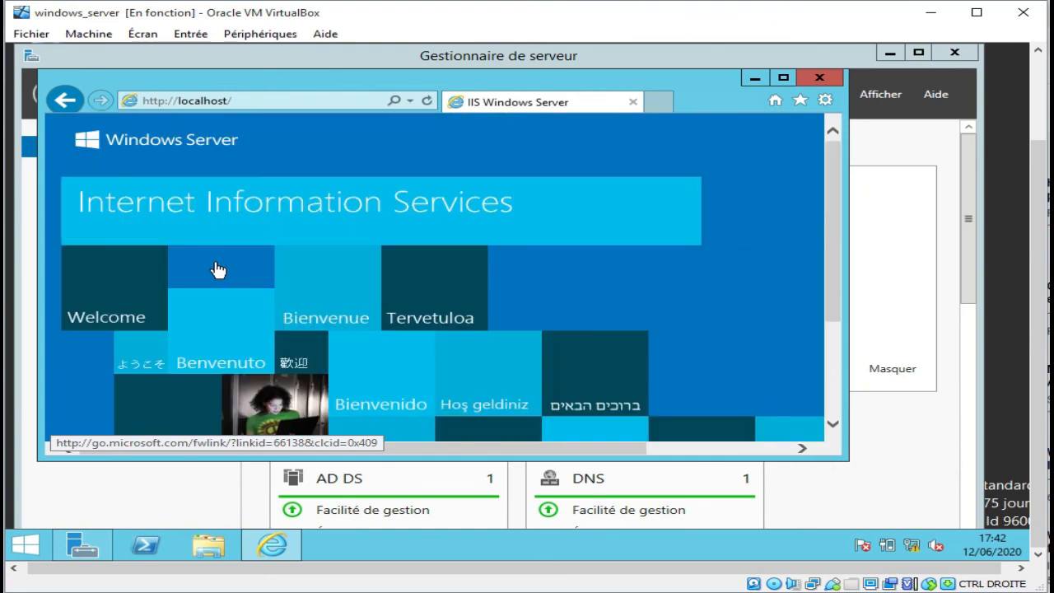
pyautogui.click(836, 84)
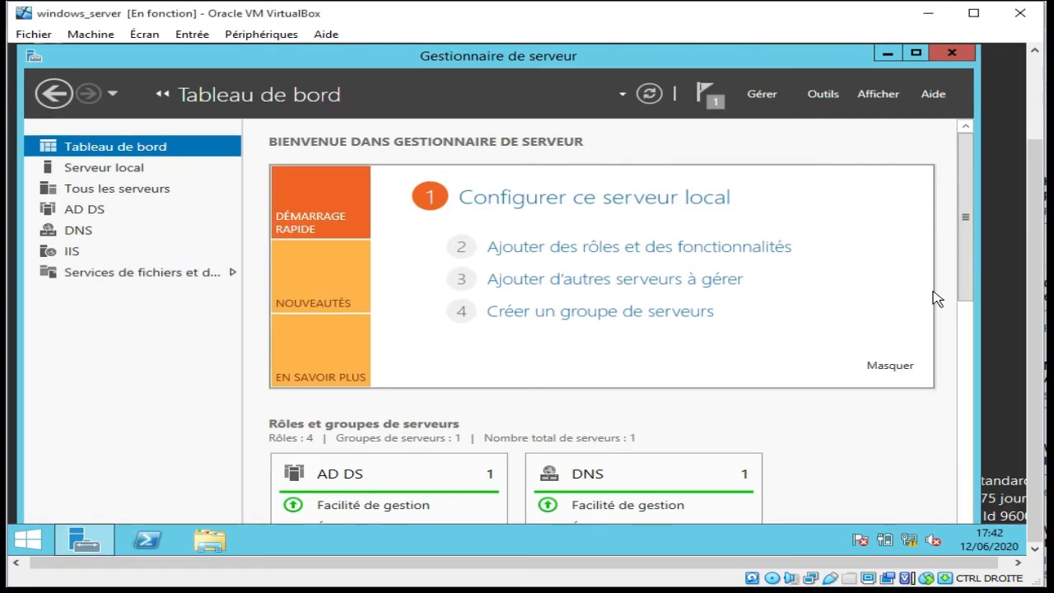